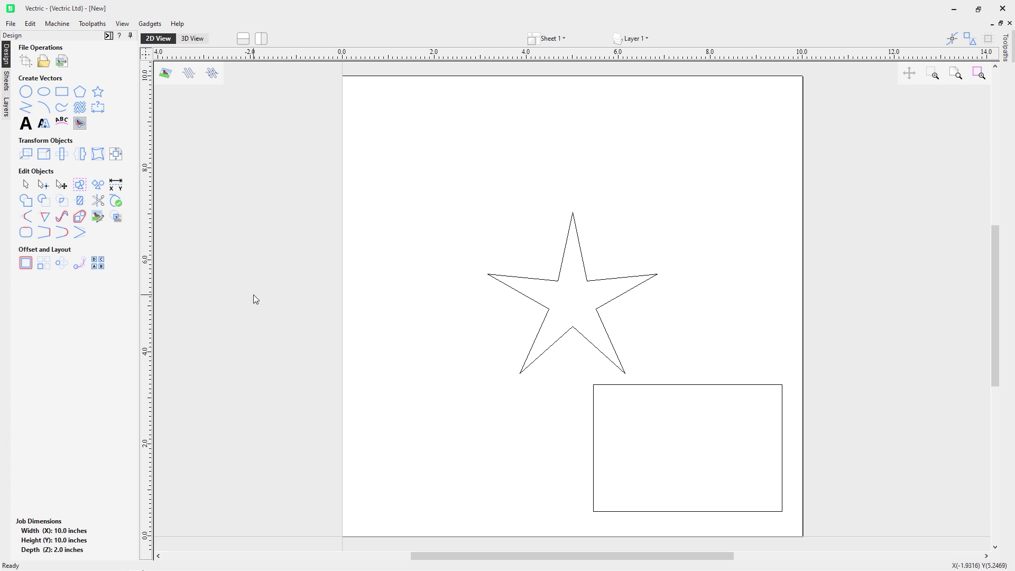
# Review the Snapping Options, including the Geometry Snapping and Smart Snapping settings, without changing anything
pyautogui.click(29, 24)
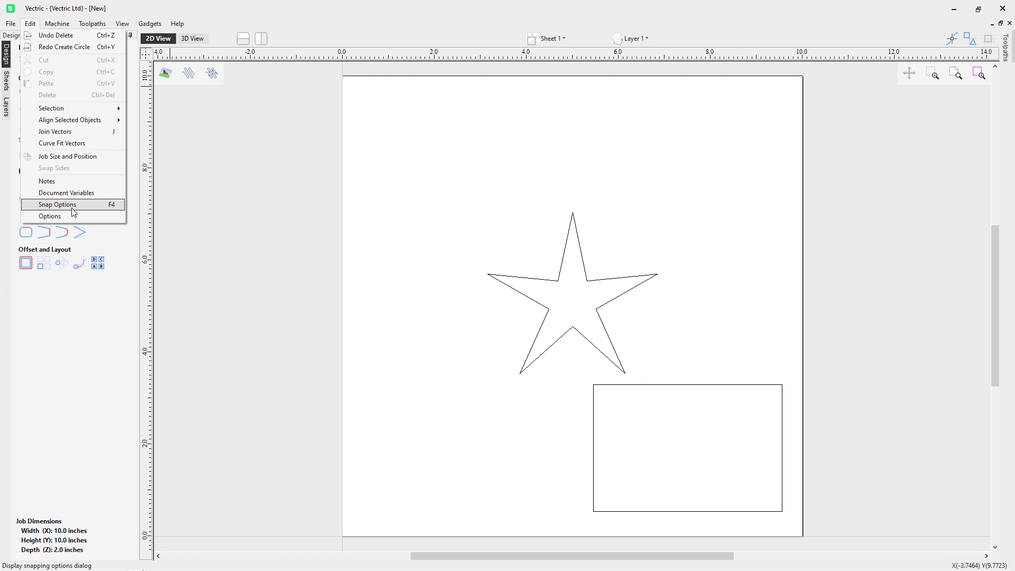
pyautogui.click(112, 206)
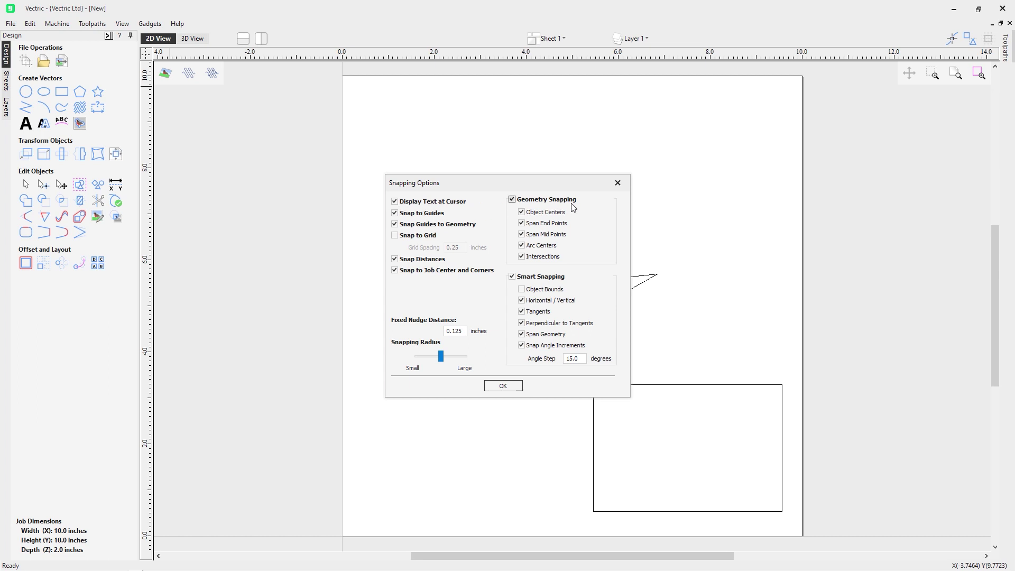
pyautogui.click(617, 183)
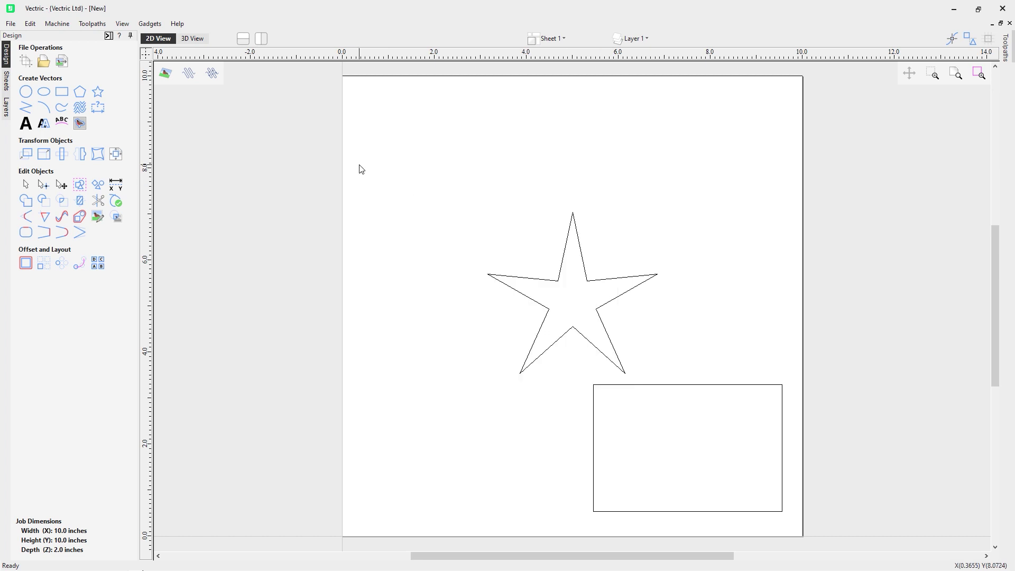
# Draw a circle of 1 inch radius near the job's upper-left corner, centred at about X 1.26, Y 8.85
pyautogui.click(25, 99)
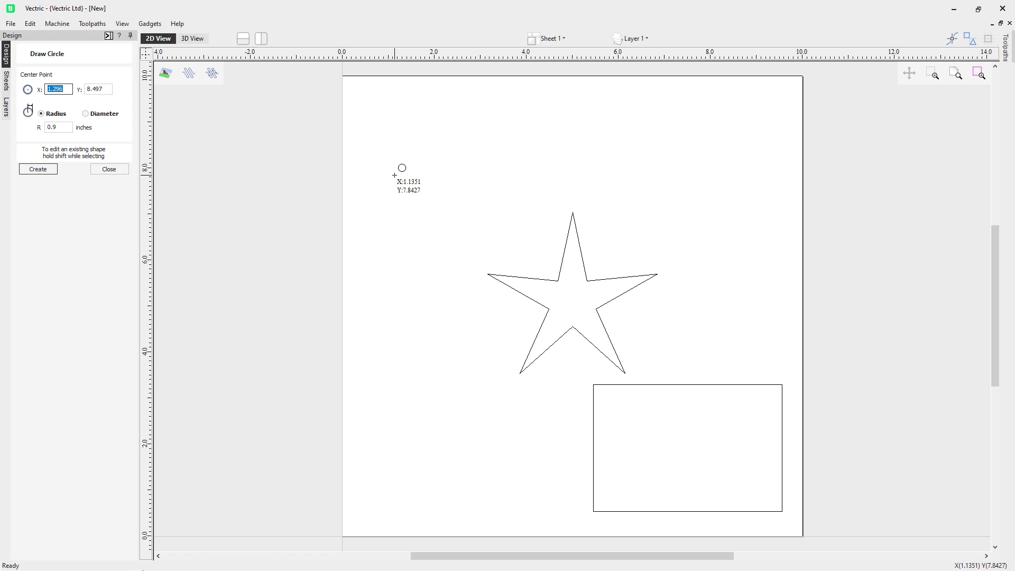
pyautogui.moveTo(400, 128); pyautogui.dragTo(435, 159)
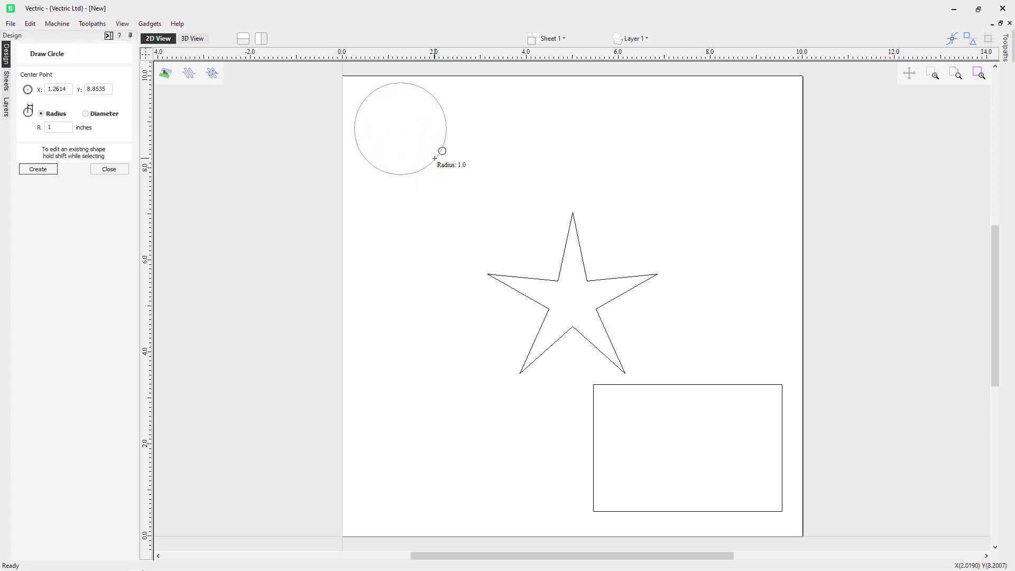
pyautogui.moveTo(434, 159); pyautogui.dragTo(434, 159)
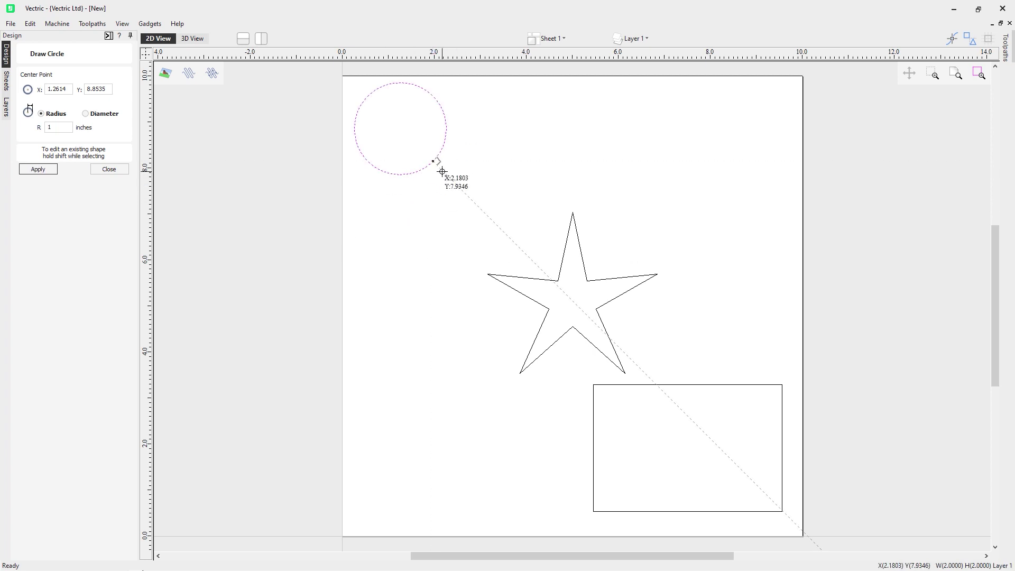
# Draw a second circle, sized by diameter at 2 inches, just to the right of the first circle
pyautogui.click(86, 113)
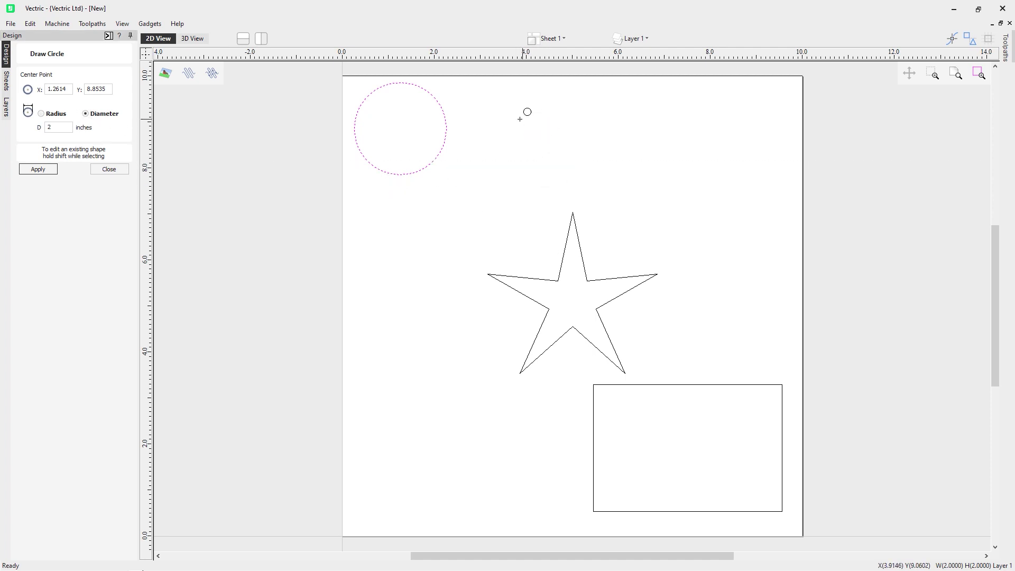
pyautogui.moveTo(499, 125); pyautogui.dragTo(535, 153)
pyautogui.click(103, 168)
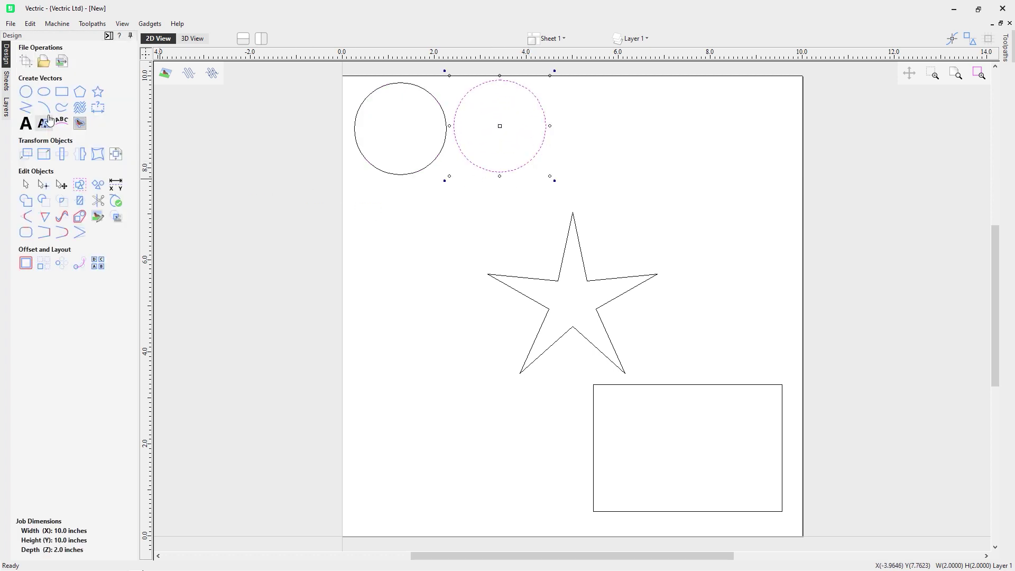
# Draw a single horizontal line above and to the right of the star, right of the two circles
pyautogui.click(24, 105)
pyautogui.click(603, 156)
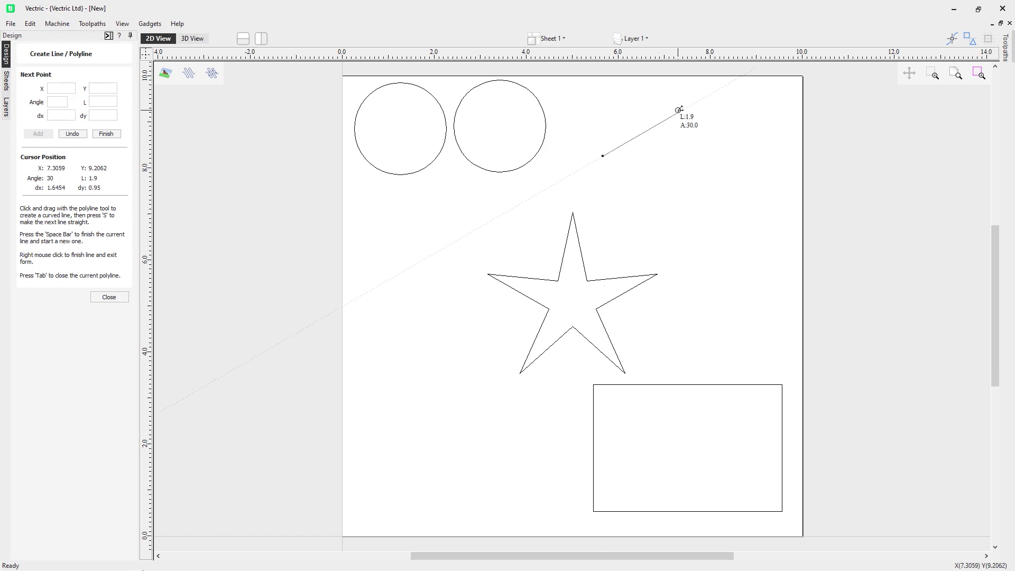
pyautogui.click(688, 158)
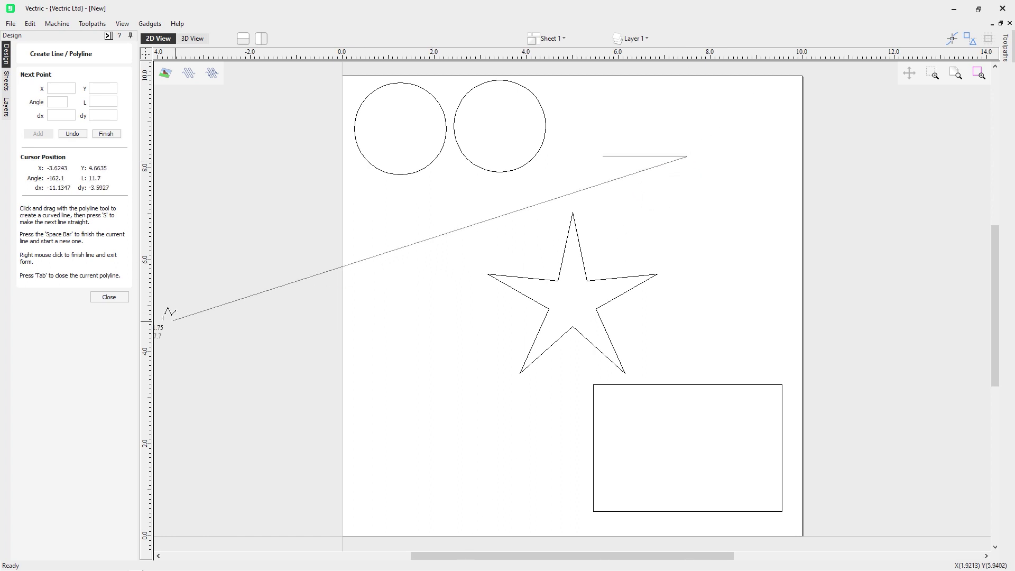
pyautogui.click(109, 297)
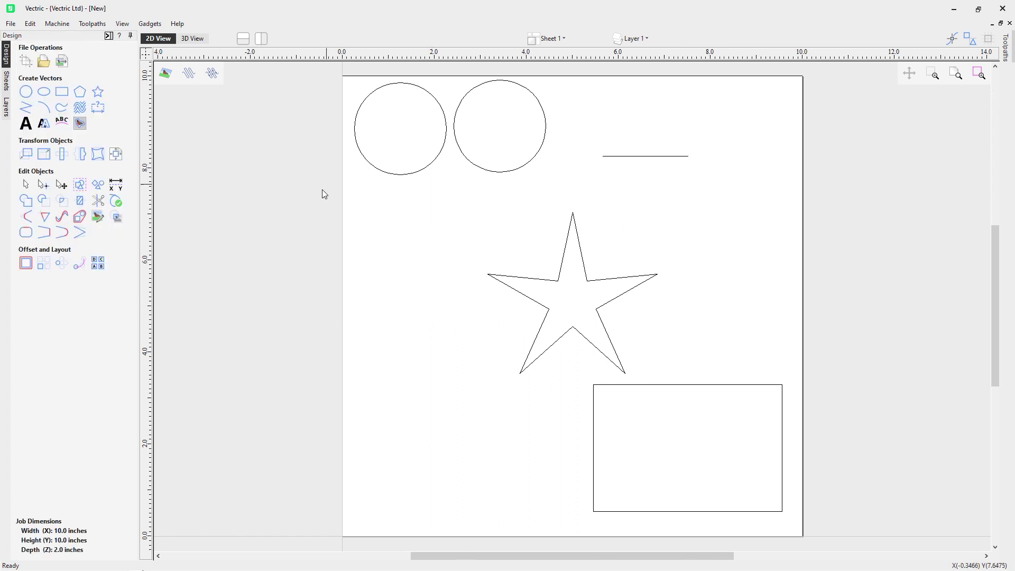
# Examine the guide snapping settings in the Snapping Options without changing them
pyautogui.click(30, 23)
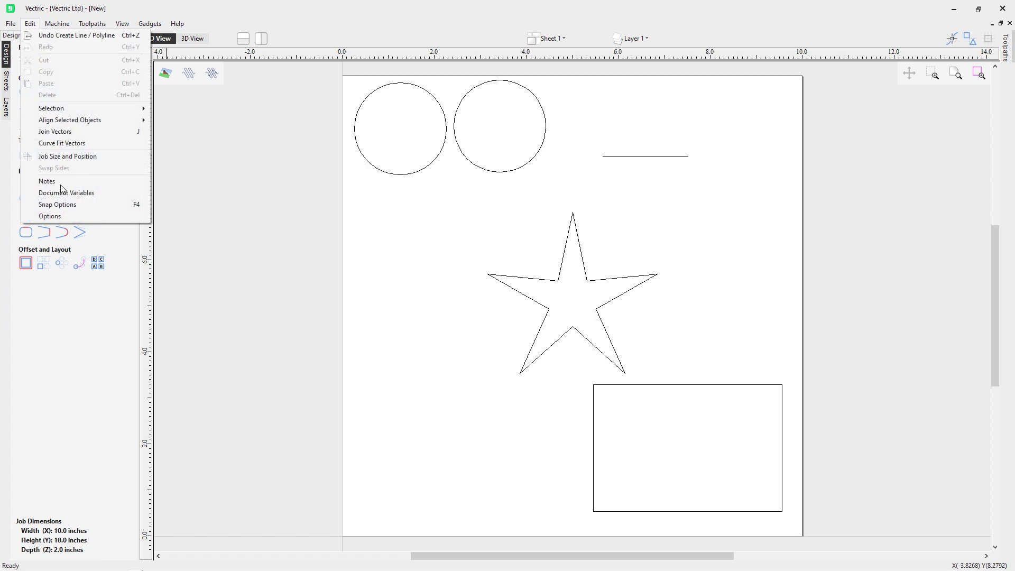
pyautogui.click(245, 252)
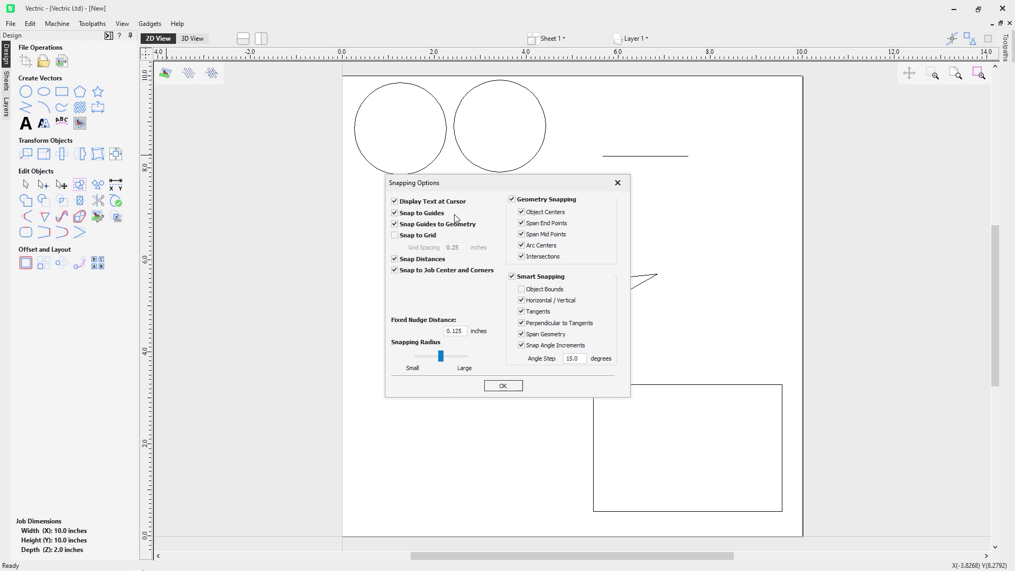
pyautogui.click(617, 183)
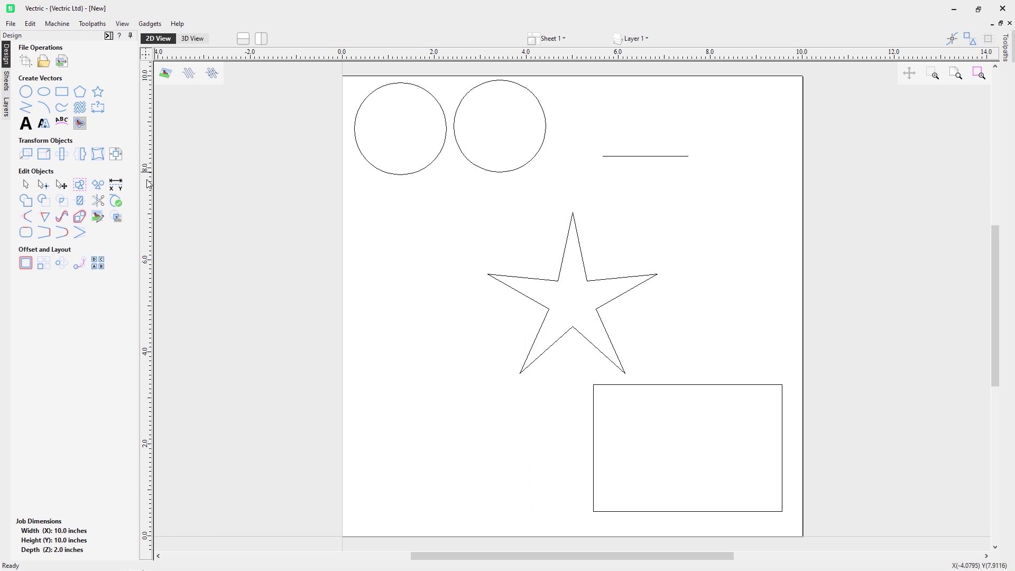
# Place two horizontal guides below the circles at about Y 7.7 and 7.1, and a vertical guide at X 0.25
pyautogui.moveTo(360, 55); pyautogui.dragTo(396, 182)
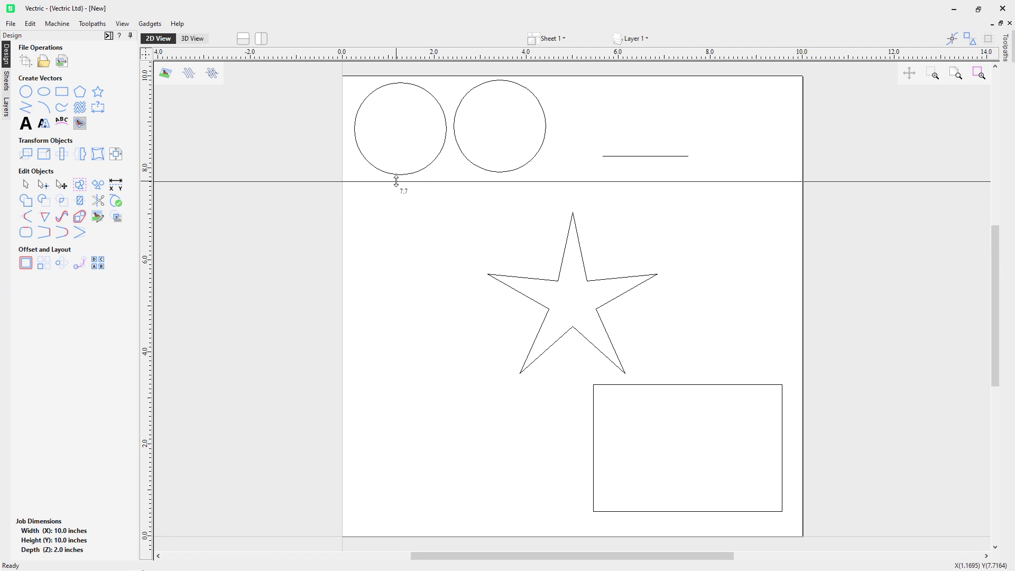
pyautogui.moveTo(390, 56); pyautogui.dragTo(407, 209)
pyautogui.moveTo(148, 196); pyautogui.dragTo(354, 198)
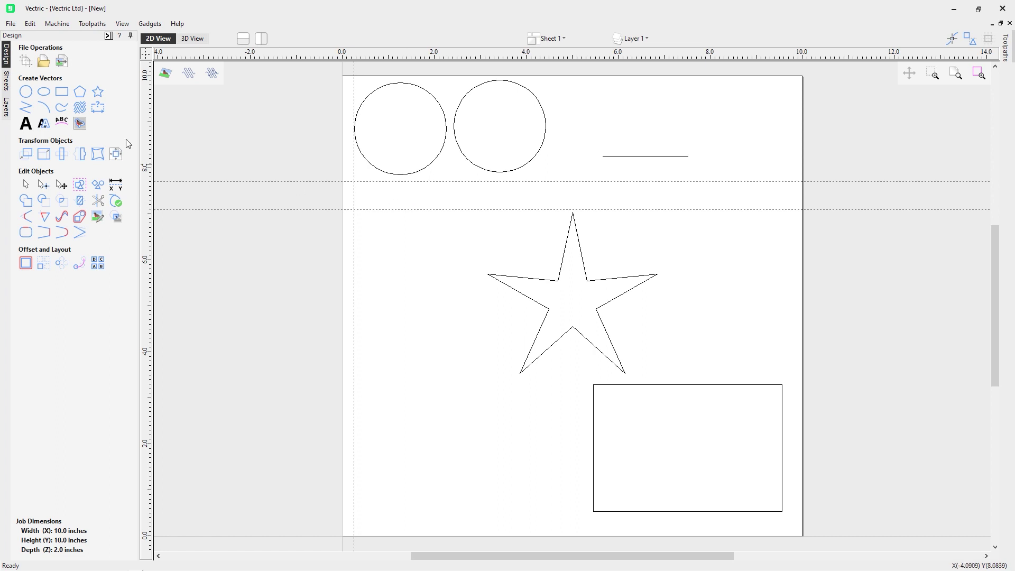
# Draw a four-segment zigzag polyline alternating between the two horizontal guides, starting at the vertical guide at X 0.25, Y 7.1
pyautogui.click(27, 110)
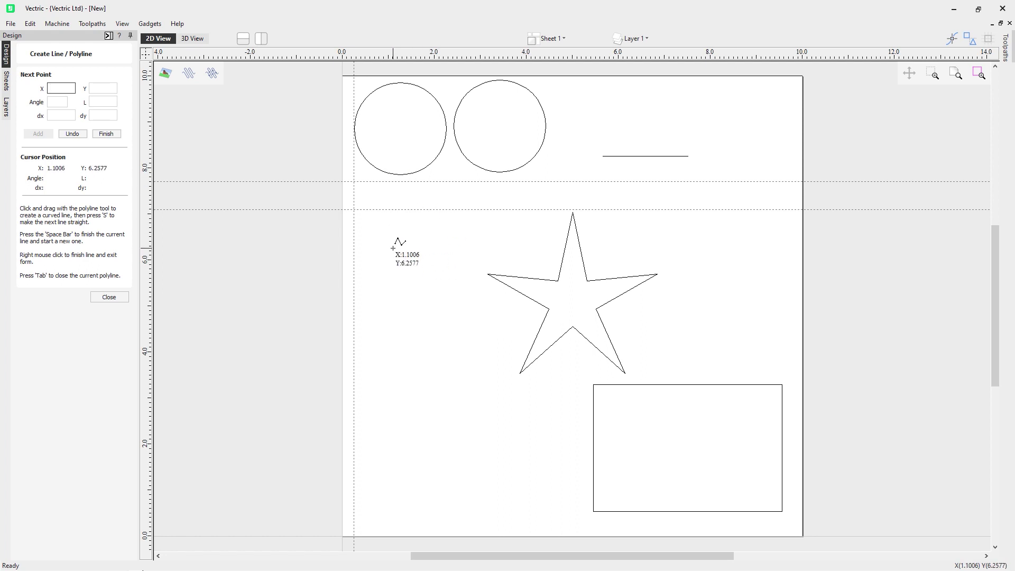
pyautogui.click(354, 210)
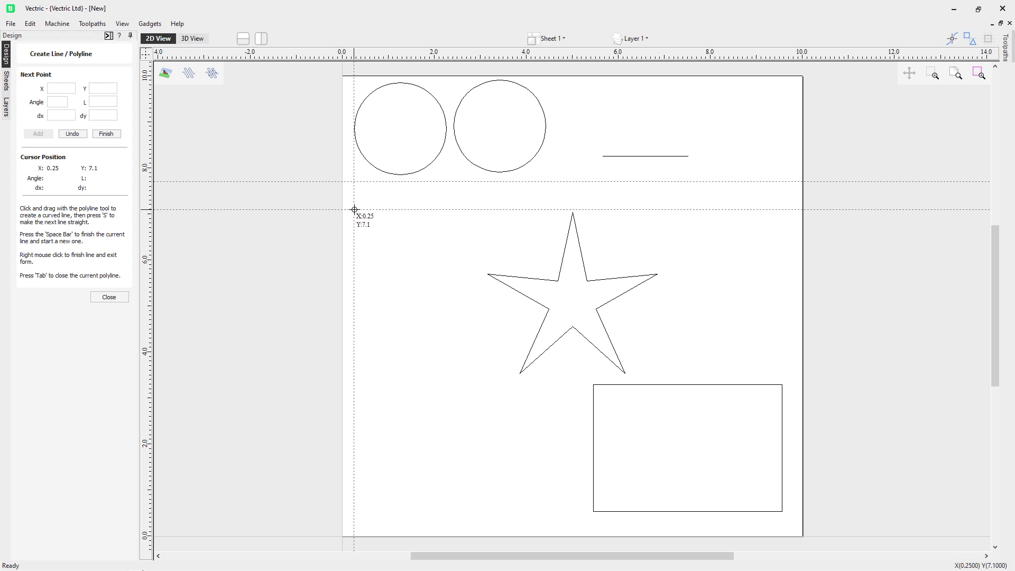
pyautogui.click(402, 181)
pyautogui.click(441, 209)
pyautogui.click(489, 181)
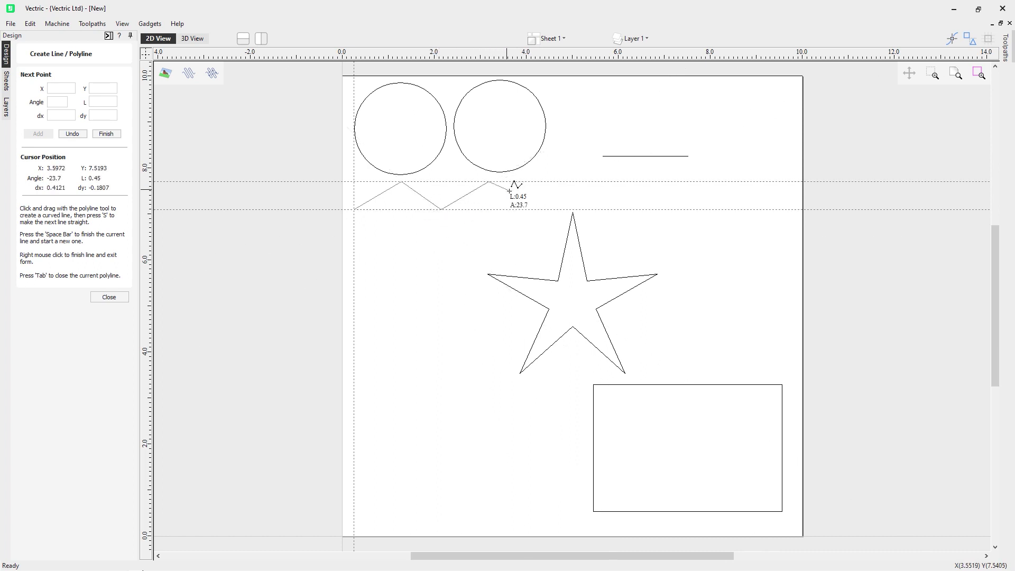
pyautogui.click(536, 210)
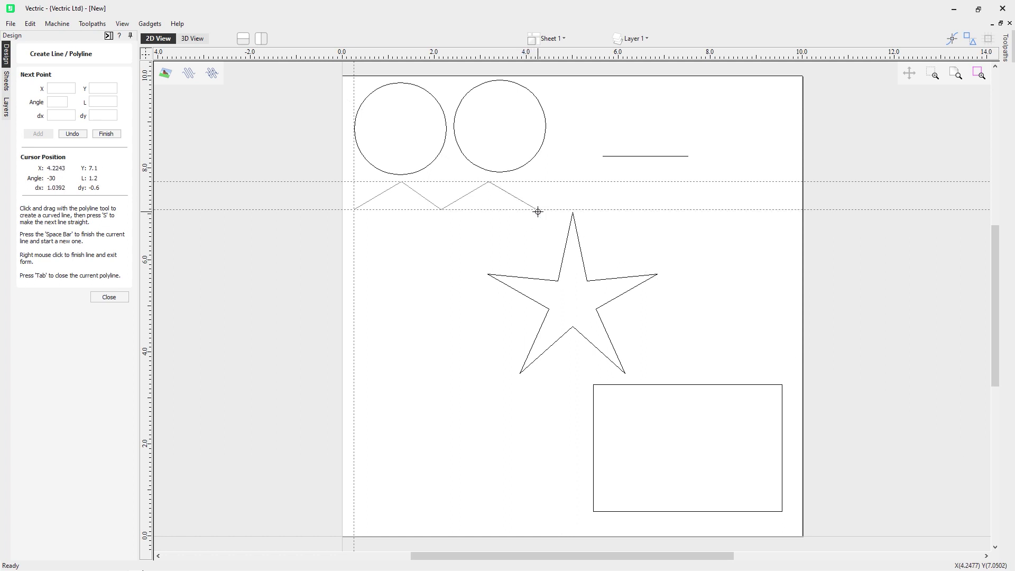
pyautogui.click(116, 297)
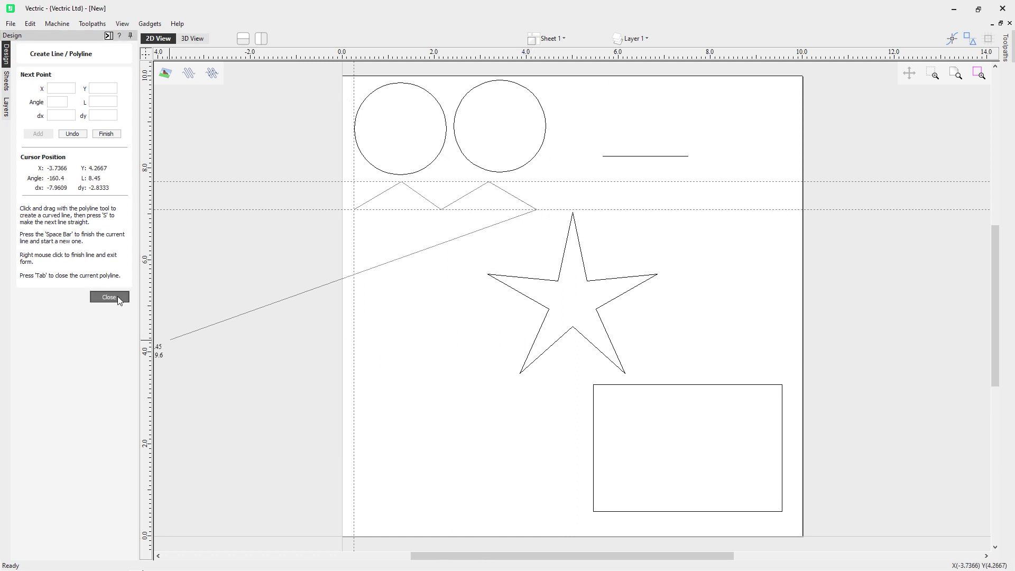
# Delete the zigzag polyline and hide the guide lines
pyautogui.click(424, 202)
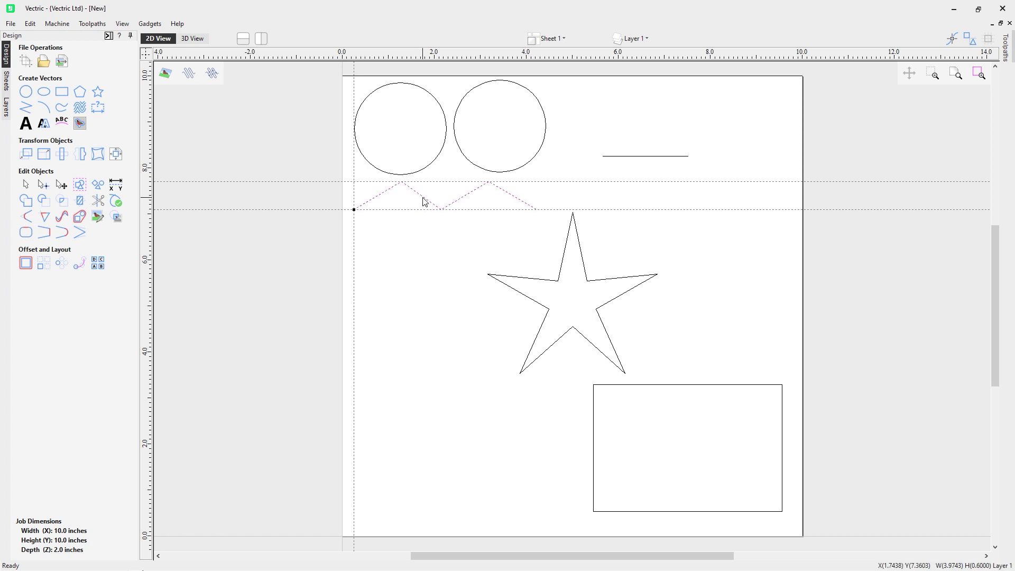
pyautogui.press('Delete')
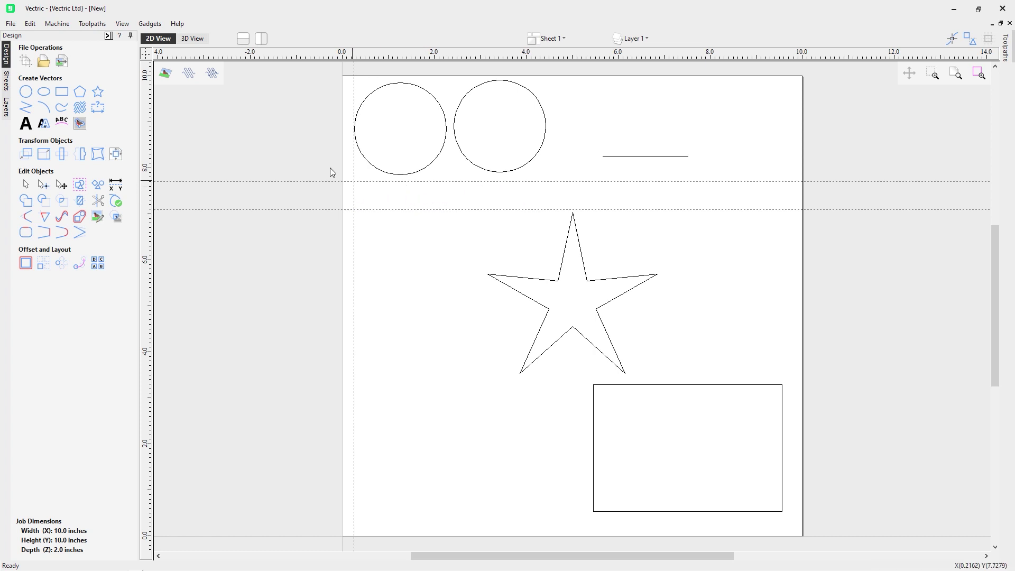
pyautogui.click(147, 55)
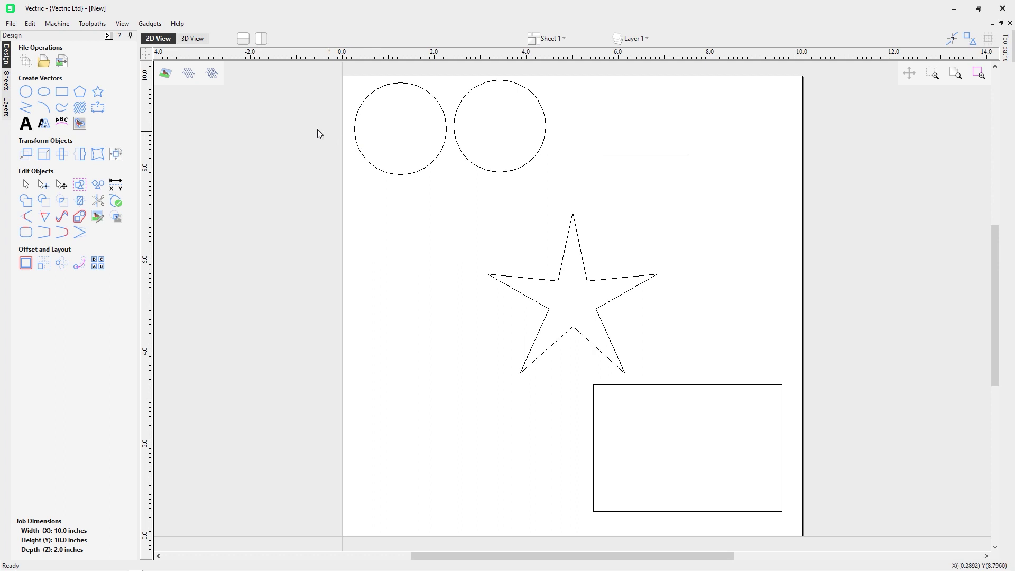
# Turn Snap to Guides back on in the Snapping Options
pyautogui.click(31, 24)
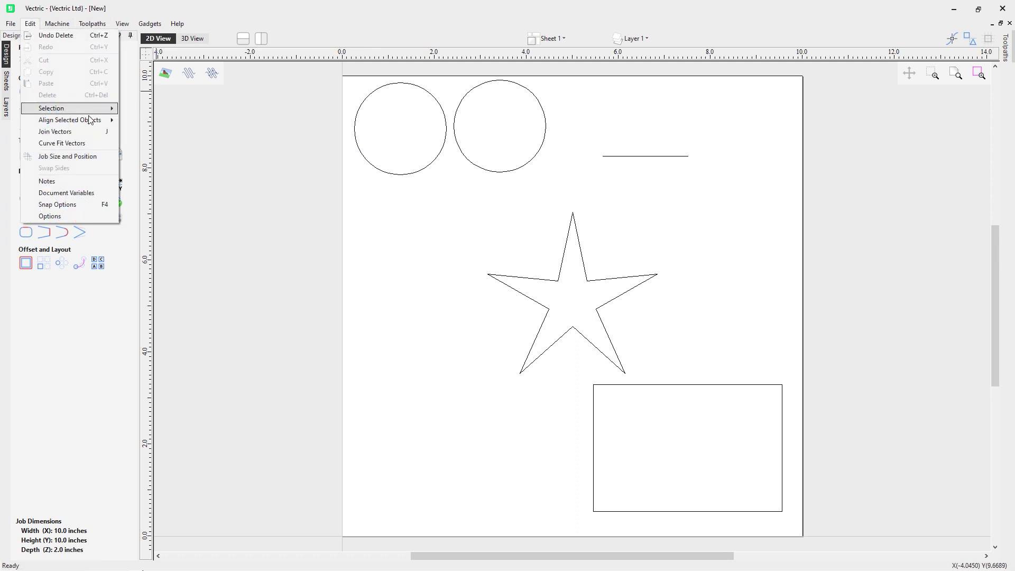
pyautogui.click(87, 205)
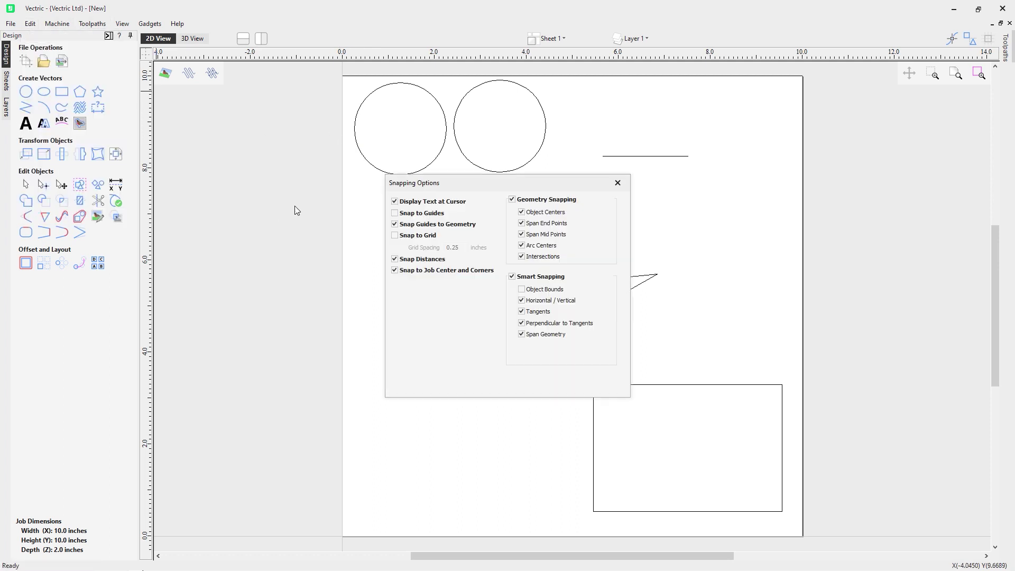
pyautogui.click(395, 213)
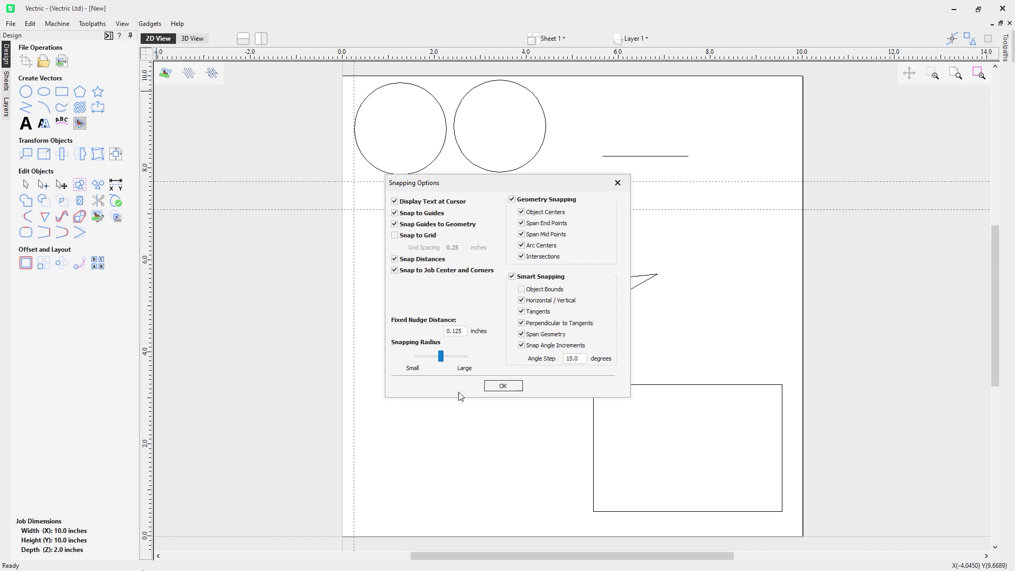
pyautogui.click(502, 385)
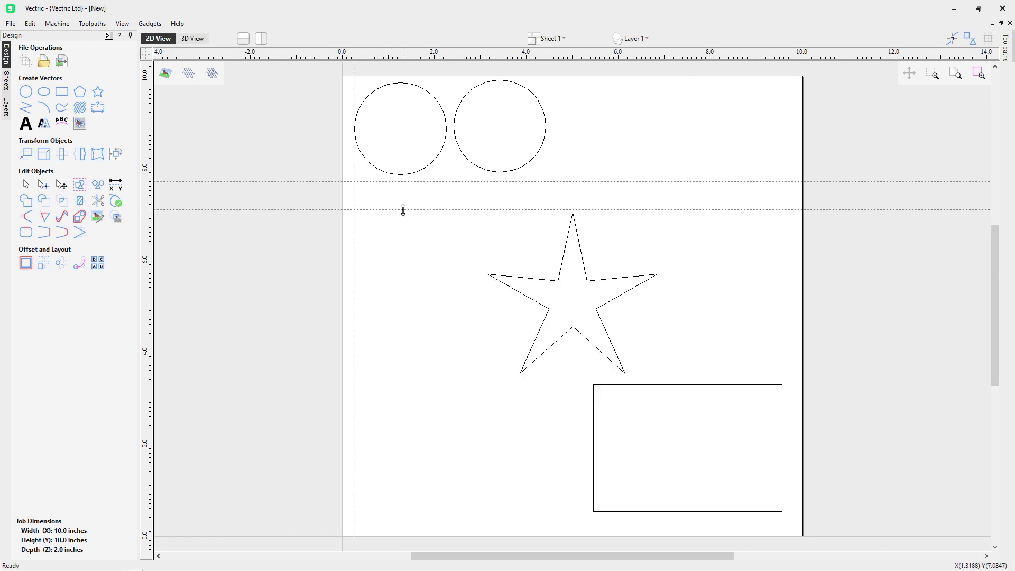
# Delete both horizontal guides and the vertical guide through their guide properties
pyautogui.doubleClick(403, 209)
pyautogui.click(559, 195)
pyautogui.doubleClick(426, 181)
pyautogui.click(556, 203)
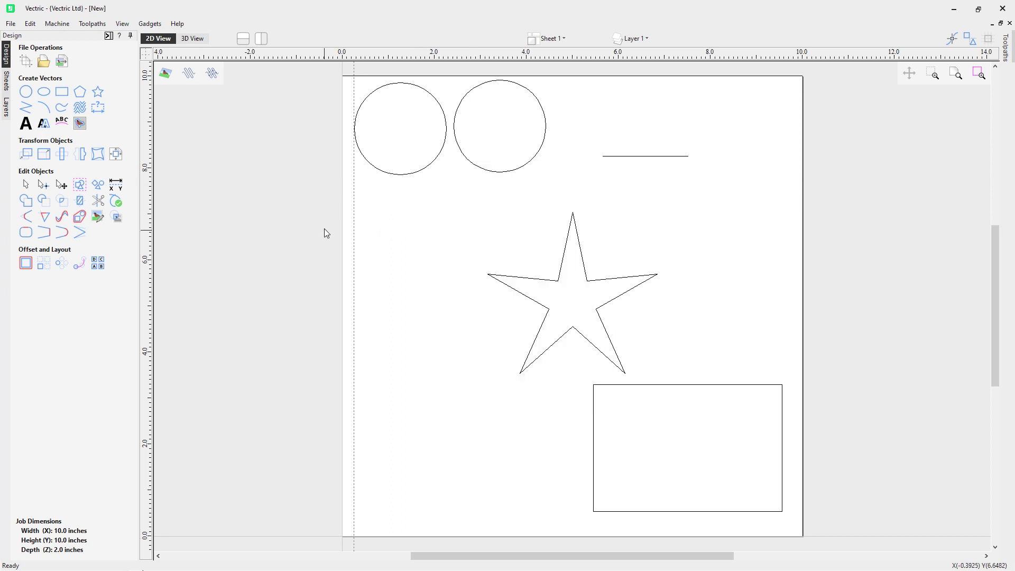
pyautogui.doubleClick(353, 220)
pyautogui.click(559, 195)
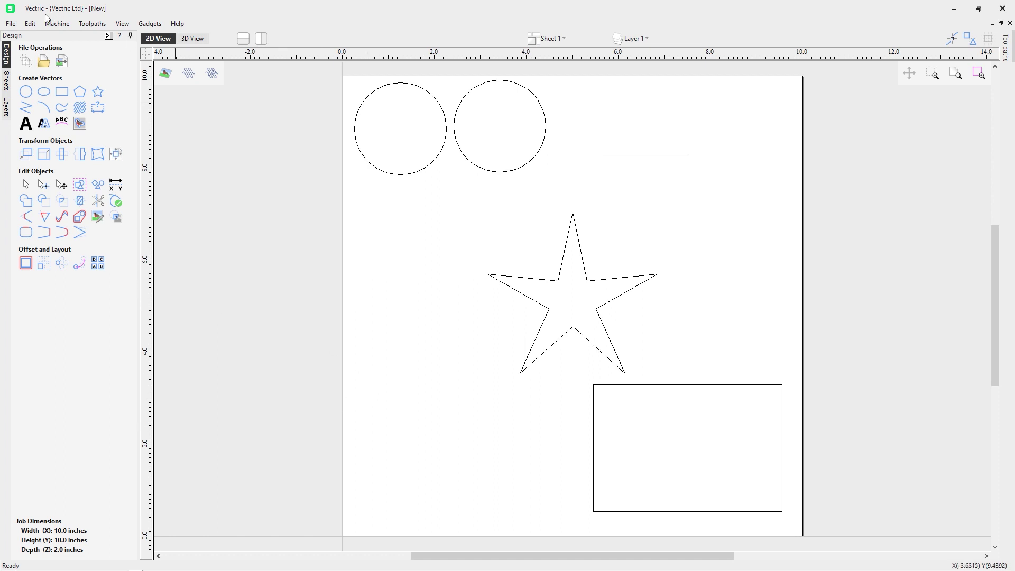
# In the Snapping Options, toggle Geometry Snapping off and back on, and enable Snap to Grid with 0.5 inch grid spacing
pyautogui.click(30, 23)
pyautogui.click(74, 205)
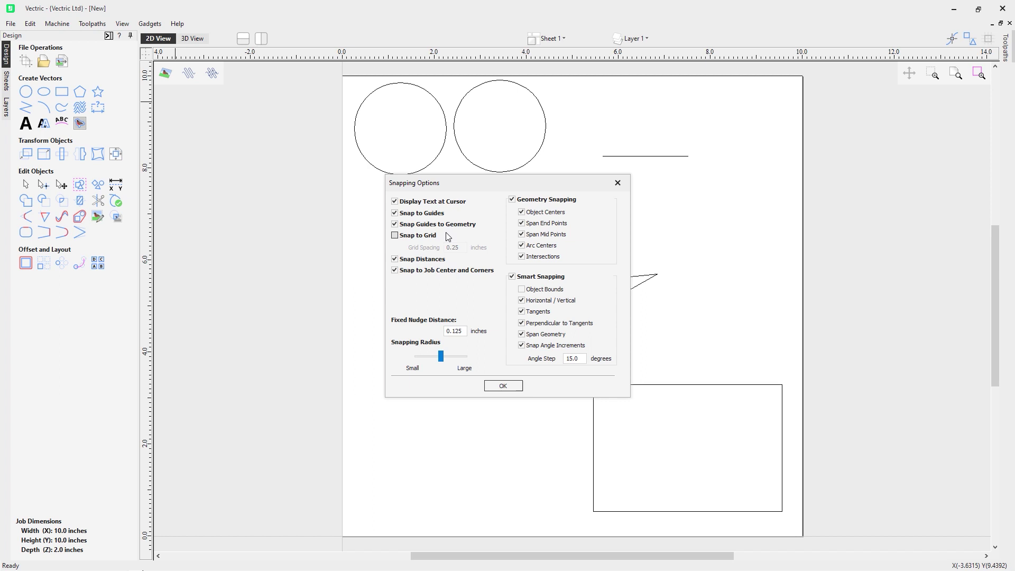
pyautogui.click(512, 200)
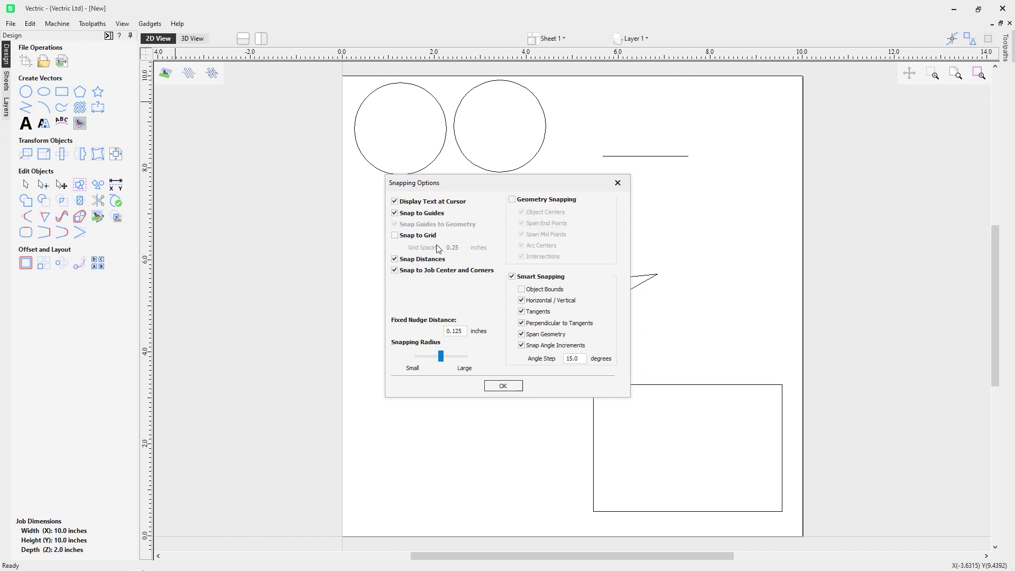
pyautogui.click(515, 201)
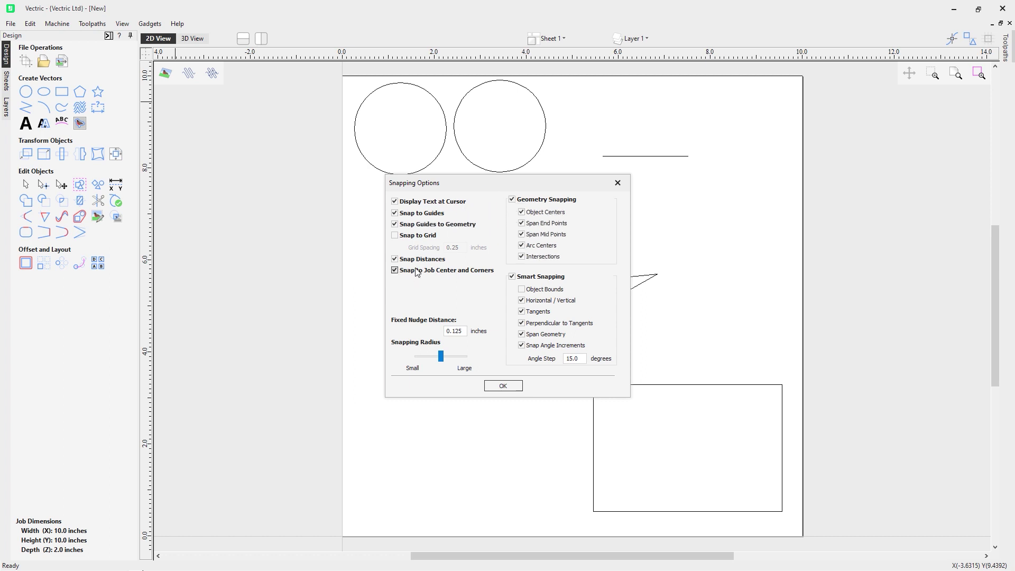
pyautogui.click(423, 236)
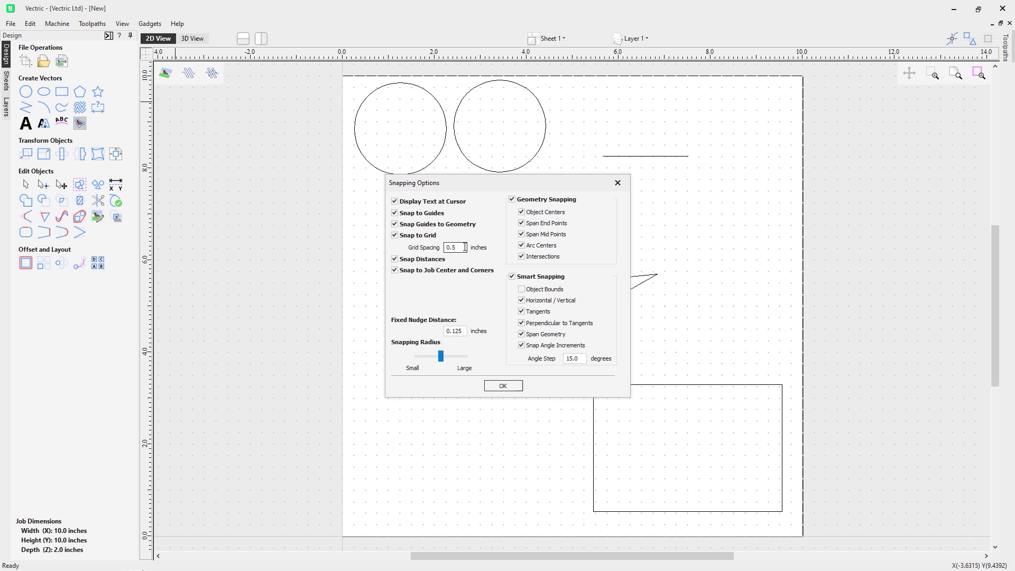
pyautogui.press('Return')
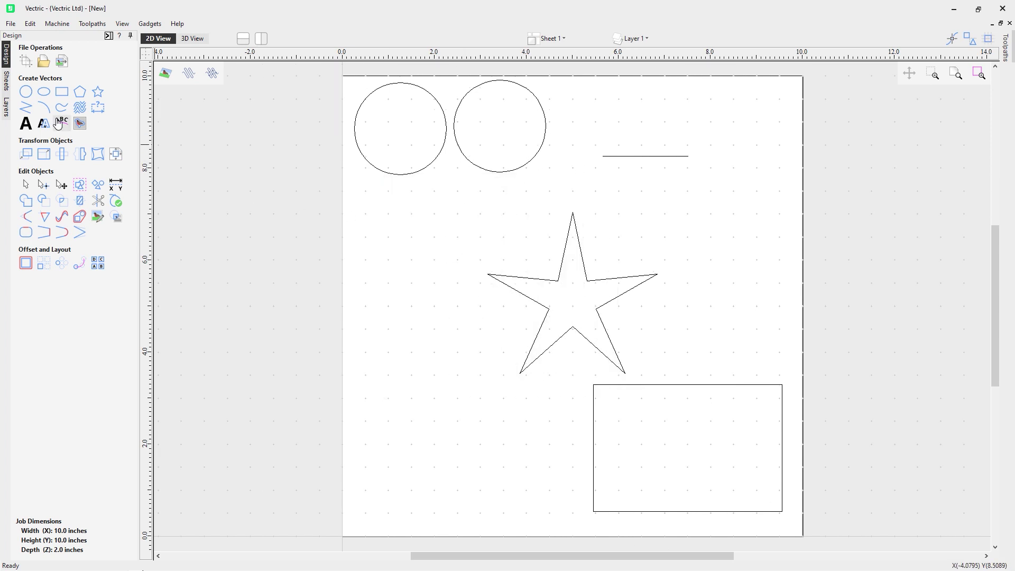
# Draw a closed triangular polyline on the snap grid through X 1, Y 6.5; X 1.5, Y 7; and X 1.5, Y 6.5
pyautogui.click(24, 109)
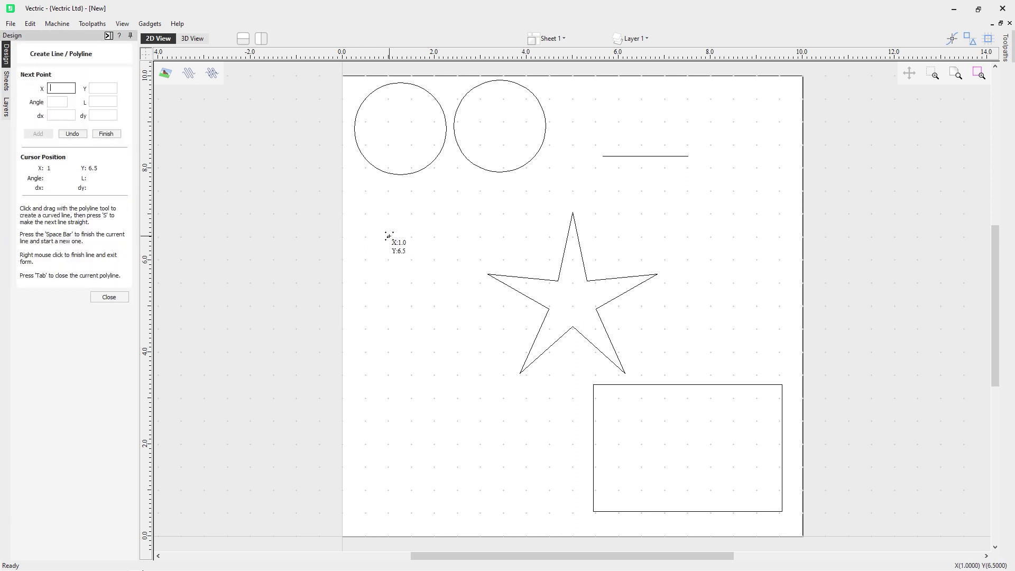
pyautogui.click(388, 236)
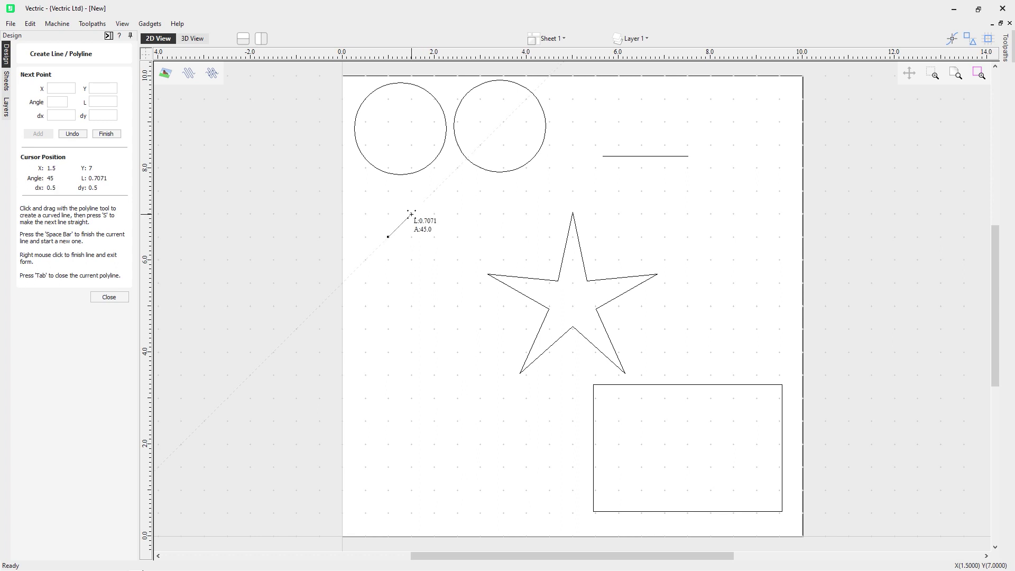
pyautogui.click(412, 213)
pyautogui.click(411, 236)
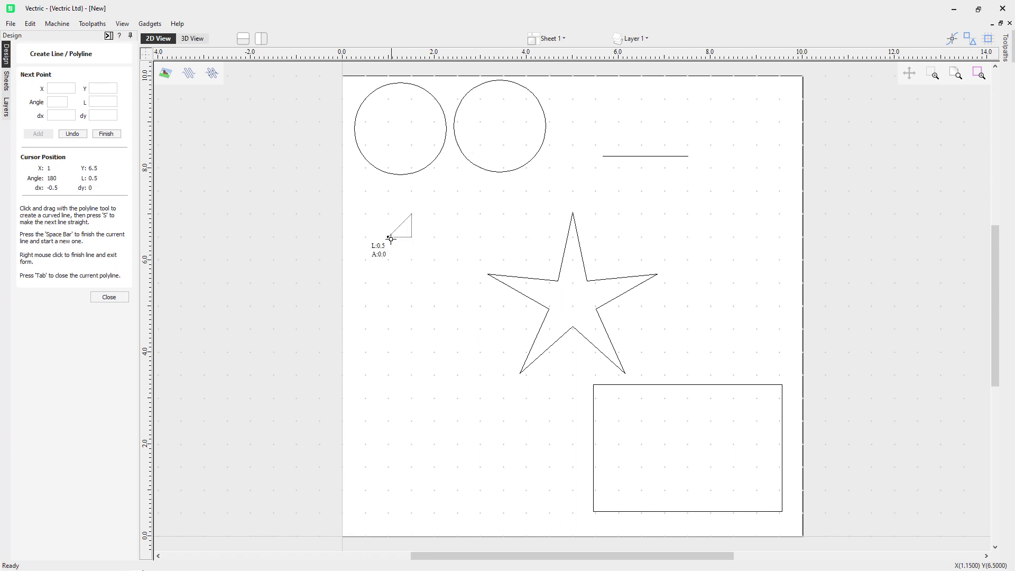
pyautogui.click(389, 237)
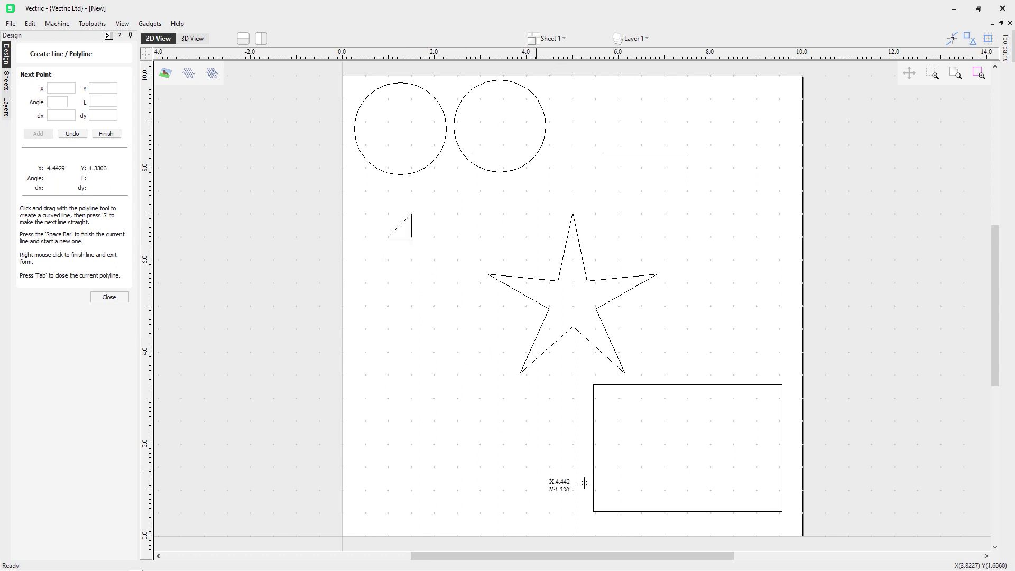
# Draw a closed 3 by 1 inch rectangle with the polyline tool inside the large rectangle, starting at X 6, Y 2.5
pyautogui.click(618, 422)
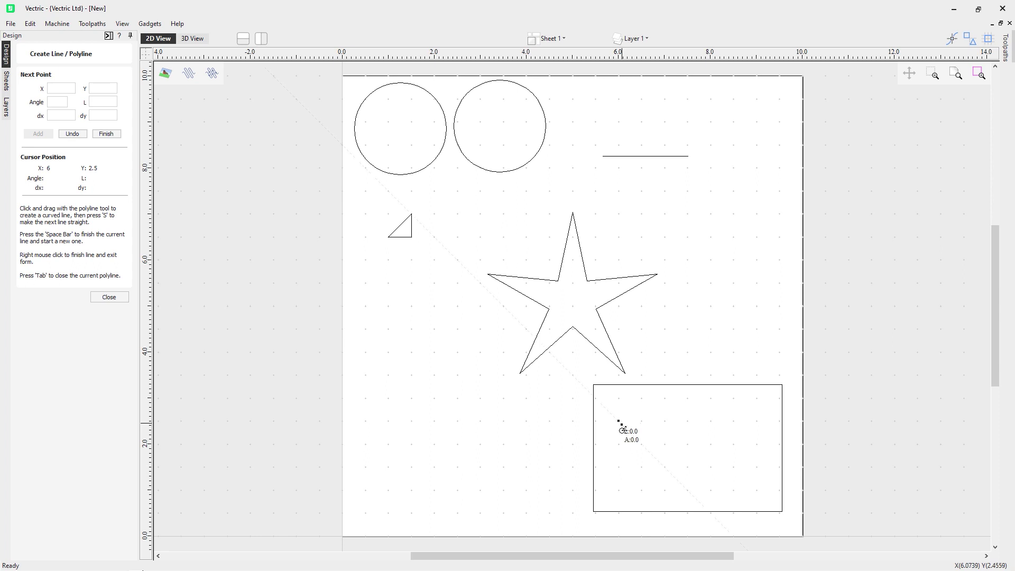
pyautogui.click(618, 466)
pyautogui.click(756, 466)
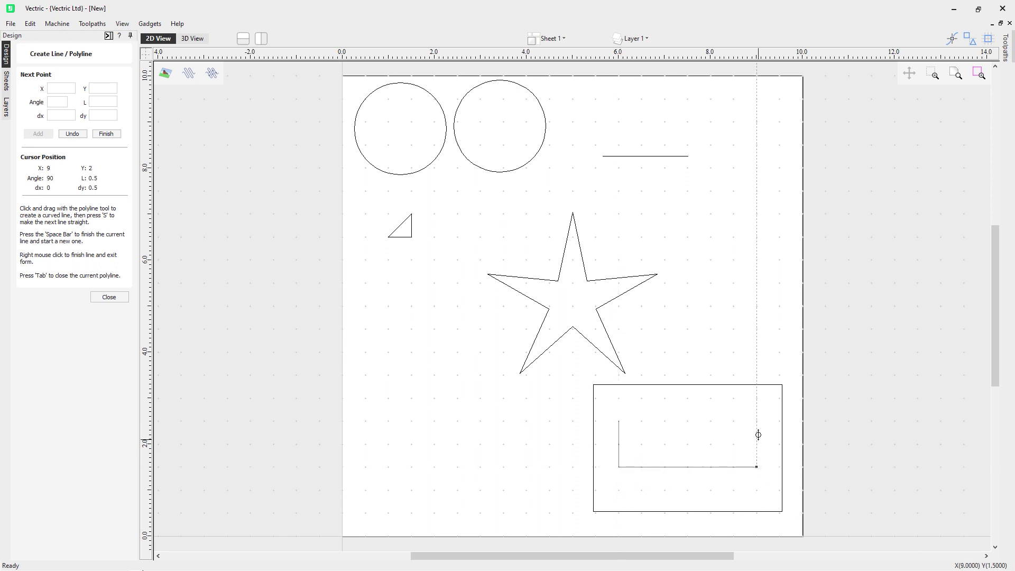
pyautogui.click(757, 421)
pyautogui.click(618, 421)
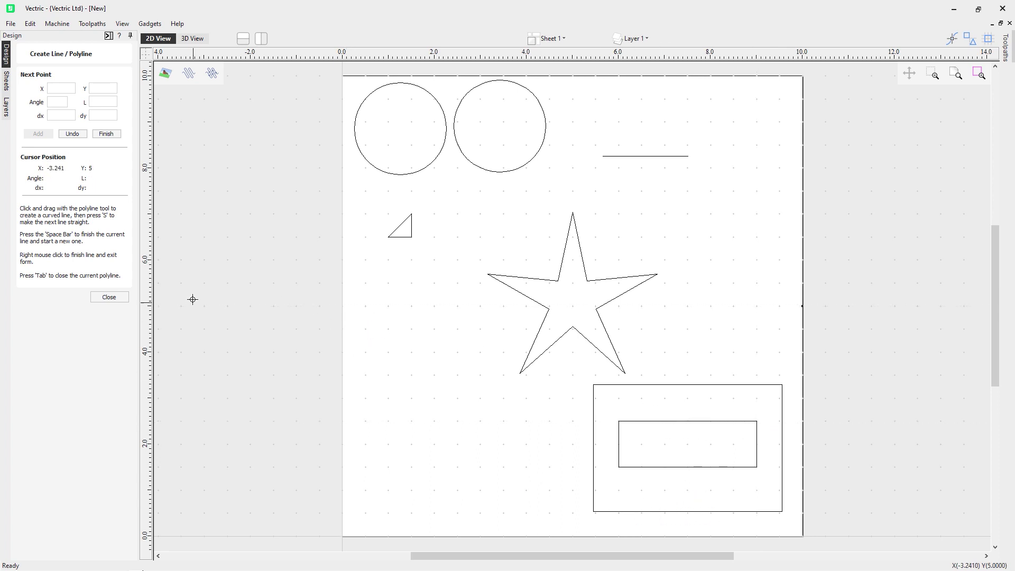
pyautogui.rightClick(216, 285)
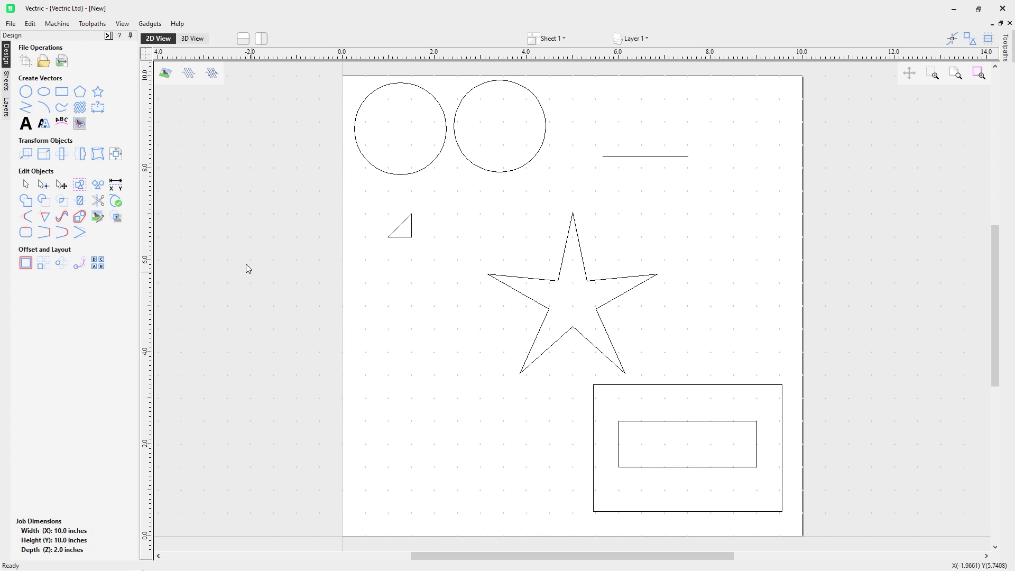
# Open the Snapping Options and review Snap Distances, Snap to Job Center and Corners, and the Fixed Nudge Distance
pyautogui.click(31, 24)
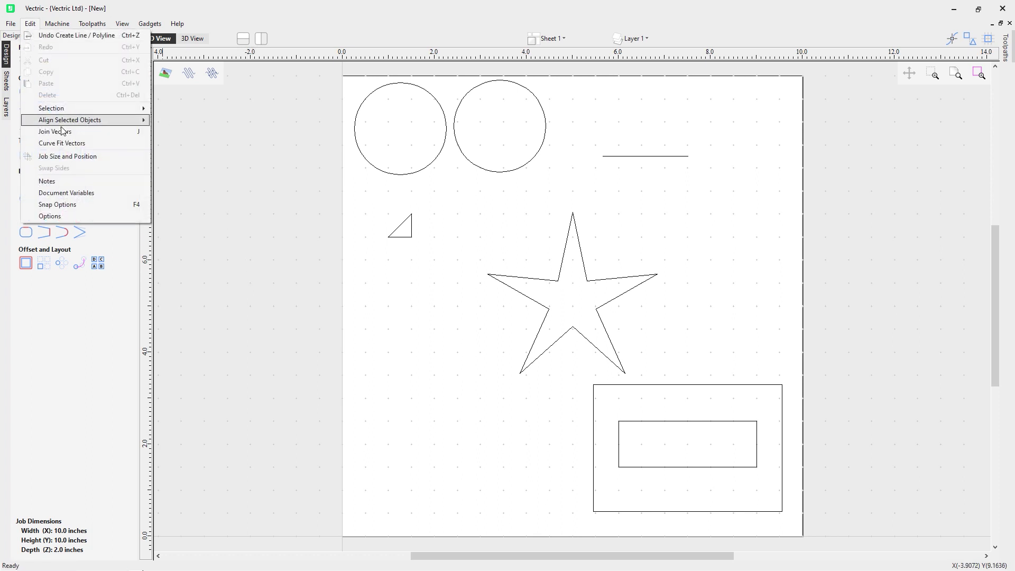
pyautogui.click(78, 204)
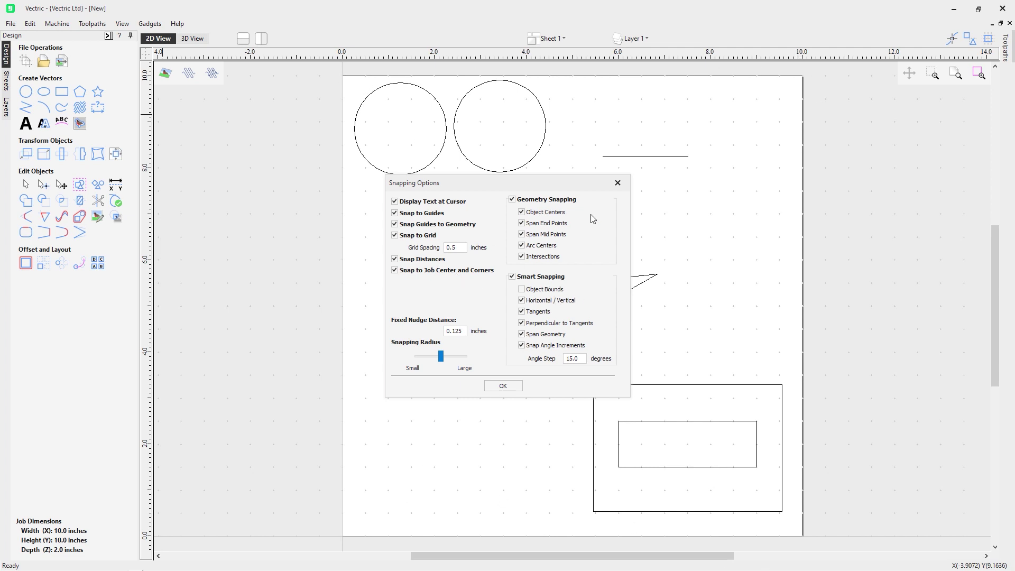
pyautogui.moveTo(546, 188); pyautogui.dragTo(615, 182)
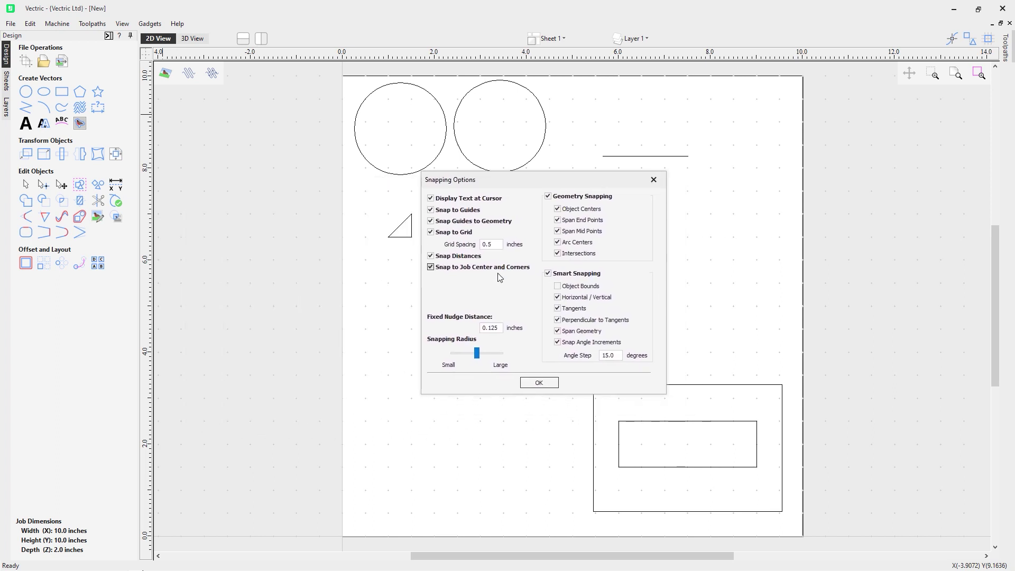
pyautogui.moveTo(546, 184); pyautogui.dragTo(532, 174)
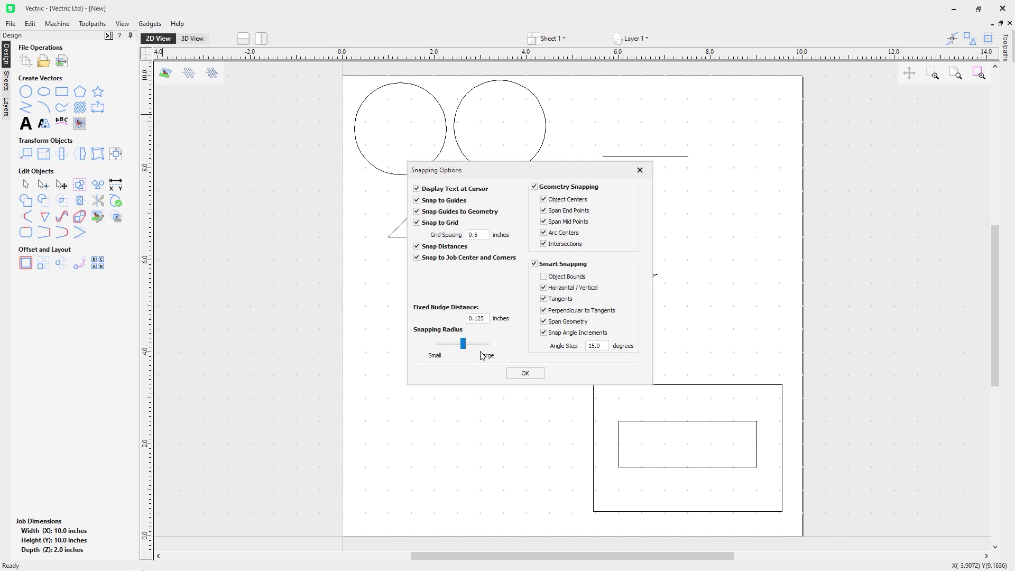
pyautogui.click(516, 377)
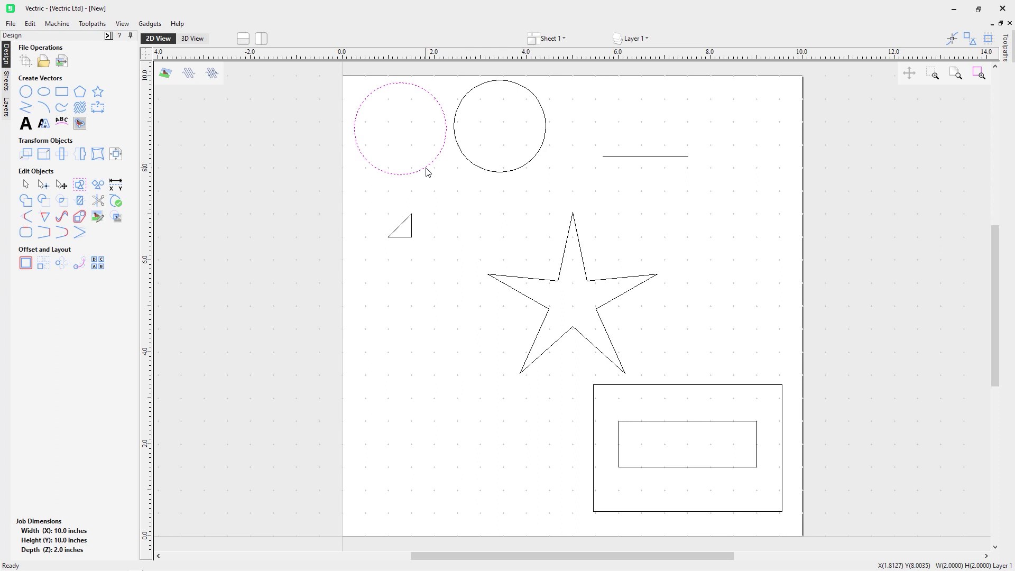
# Nudge the leftmost circle in 0.125 inch increments in all directions, ending about 0.125 inch right and 0.75 inch lower
pyautogui.press('Right')
pyautogui.press('Right')
pyautogui.press('Right')
pyautogui.press('Down')
pyautogui.press('Down')
pyautogui.press('Down')
pyautogui.press('Down')
pyautogui.press('Left')
pyautogui.press('Left')
pyautogui.press('Left')
pyautogui.press('Up')
pyautogui.press('Up')
pyautogui.press('Down')
pyautogui.press('Down')
pyautogui.press('Down')
pyautogui.press('Right')
pyautogui.press('Right')
pyautogui.press('Left')
pyautogui.press('Left')
pyautogui.press('Up')
pyautogui.press('Down')
pyautogui.press('Right')
pyautogui.press('Down')
# In the Snapping Options, try a Snapping Radius of 12, return it to the middle setting, and deselect the circle
pyautogui.click(33, 28)
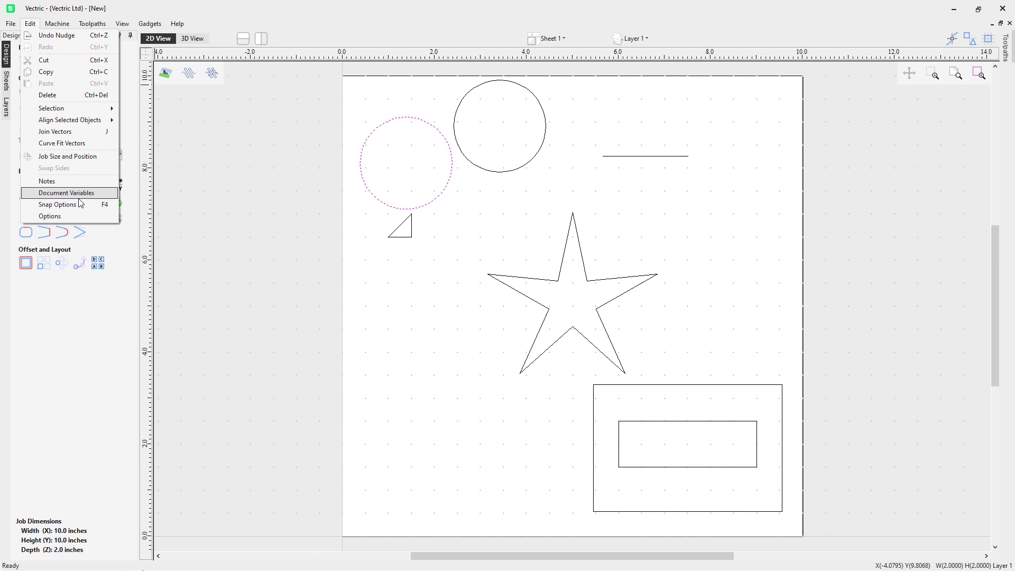
pyautogui.click(79, 204)
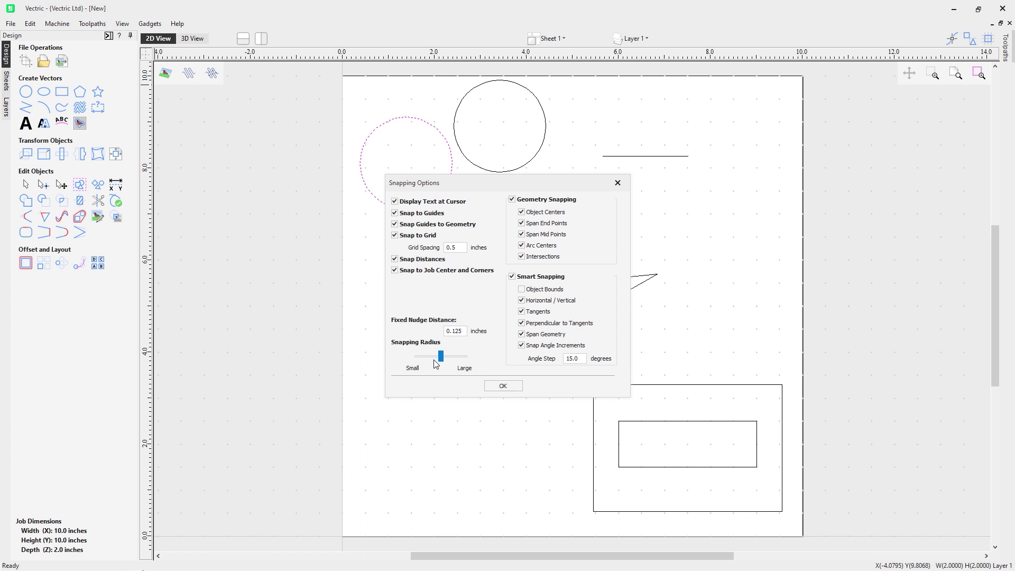
pyautogui.moveTo(441, 356); pyautogui.dragTo(450, 356)
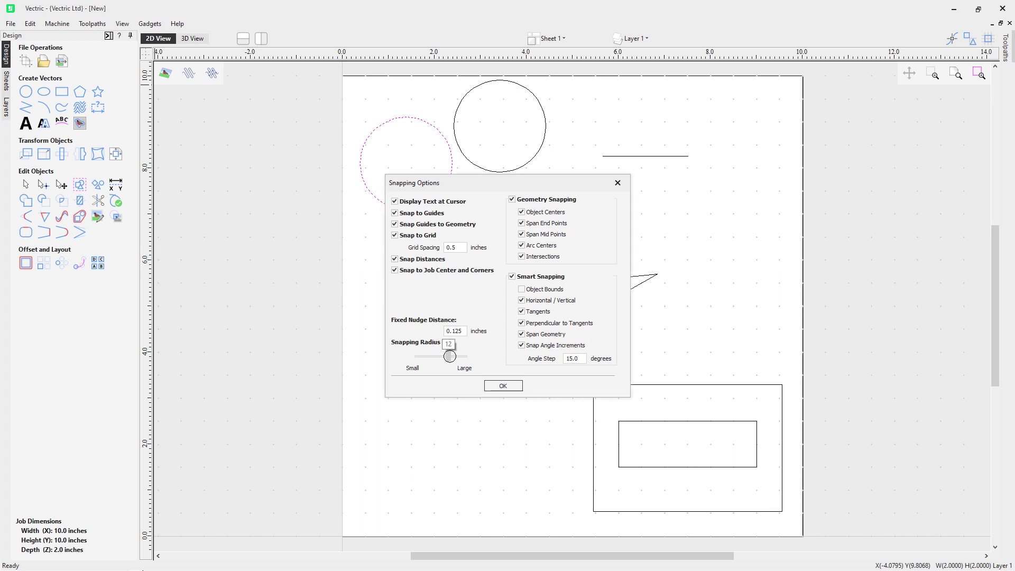
pyautogui.moveTo(449, 355)
pyautogui.mouseDown()
pyautogui.moveTo(468, 359)
pyautogui.moveTo(415, 362)
pyautogui.moveTo(441, 359)
pyautogui.mouseUp()
pyautogui.moveTo(443, 359)
pyautogui.mouseDown()
pyautogui.moveTo(464, 359)
pyautogui.moveTo(420, 359)
pyautogui.moveTo(476, 359)
pyautogui.moveTo(418, 367)
pyautogui.moveTo(447, 369)
pyautogui.mouseUp()
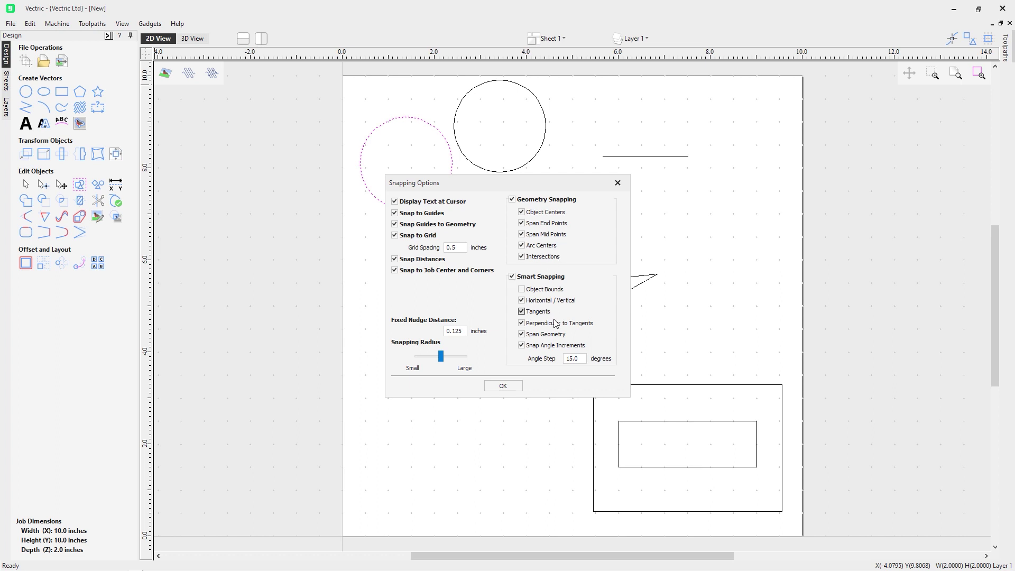
pyautogui.click(503, 386)
pyautogui.click(442, 380)
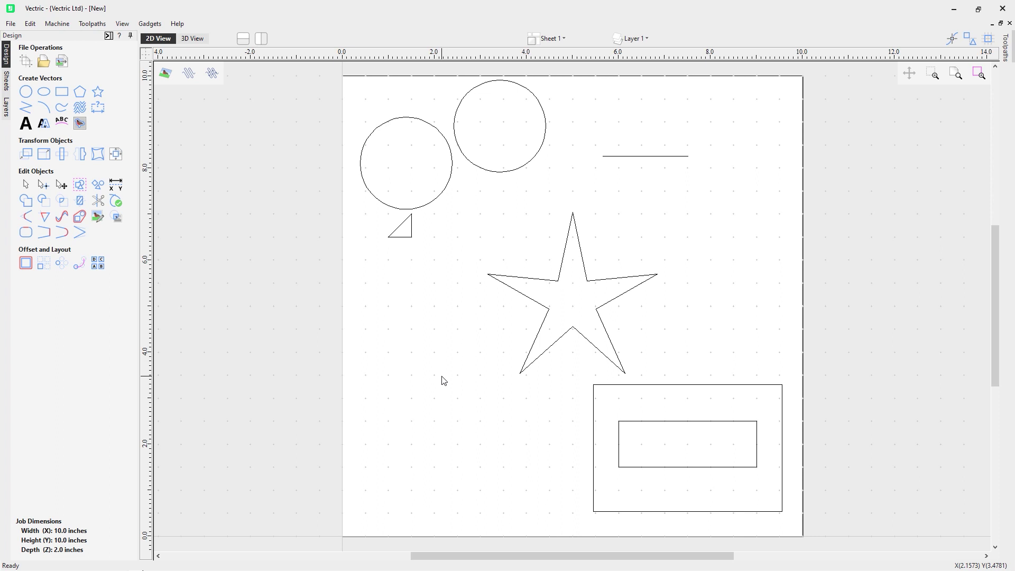
# Turn off Snap to Grid and briefly check the polyline tool's snapping without the grid
pyautogui.click(989, 39)
pyautogui.click(25, 108)
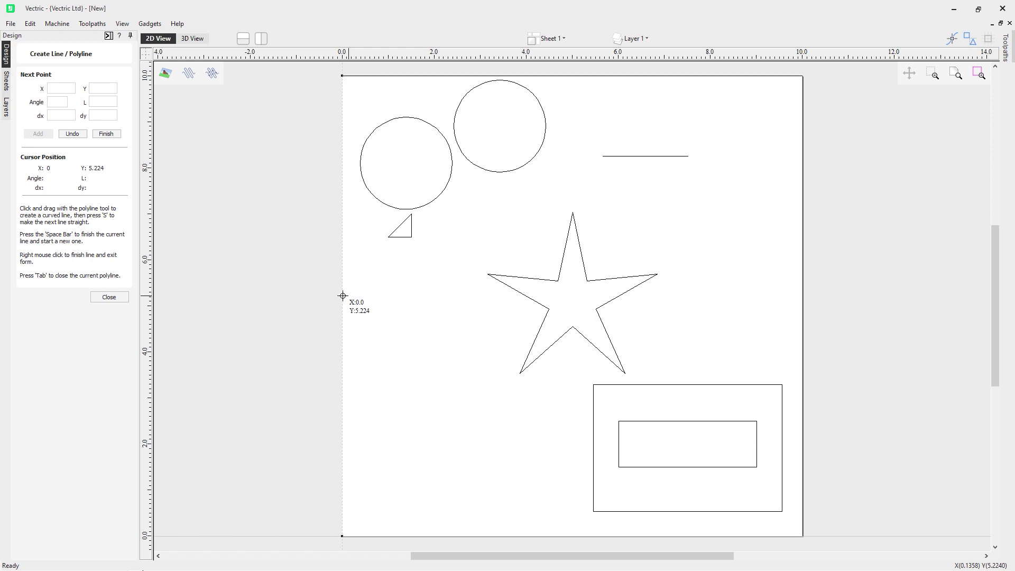
pyautogui.click(121, 301)
# Move the star down so that it overlaps the large rectangle and its lower-right point meets the inner rectangle's corner
pyautogui.click(560, 272)
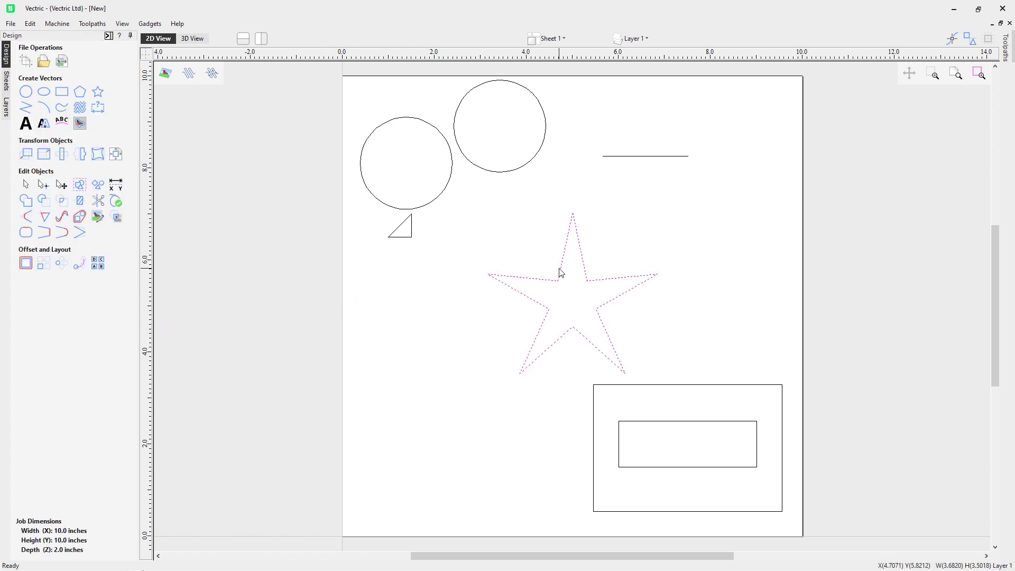
pyautogui.moveTo(573, 292); pyautogui.dragTo(566, 338)
pyautogui.click(619, 379)
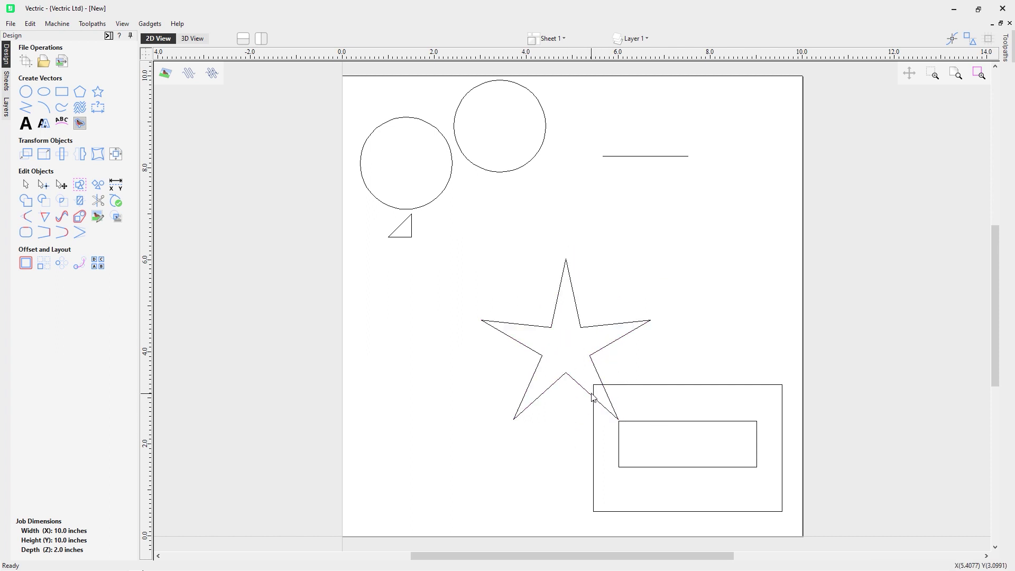
# With the polyline tool active, examine the snap points where the star crosses the large rectangle
pyautogui.click(26, 108)
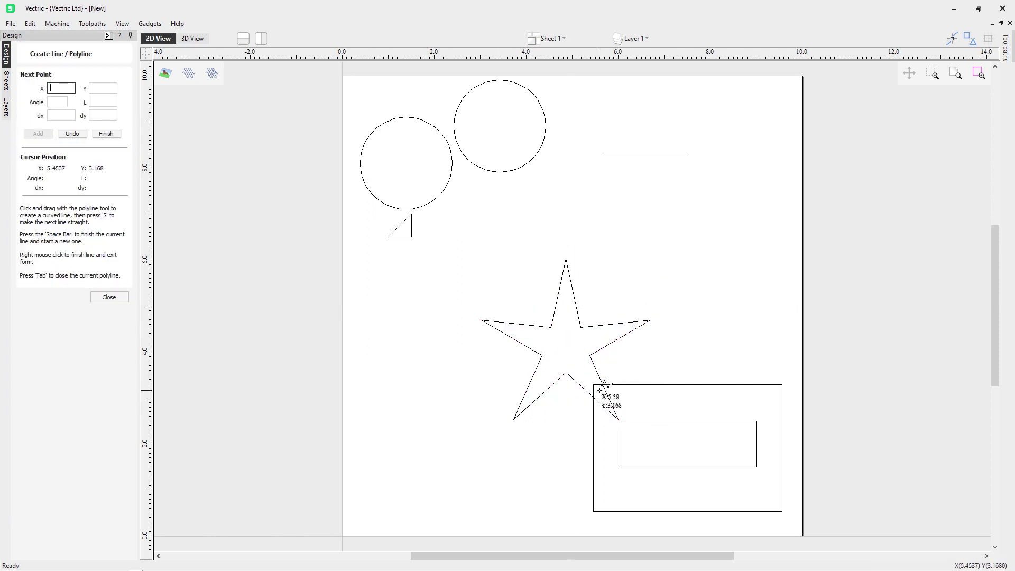
pyautogui.scroll(3, 603, 389)
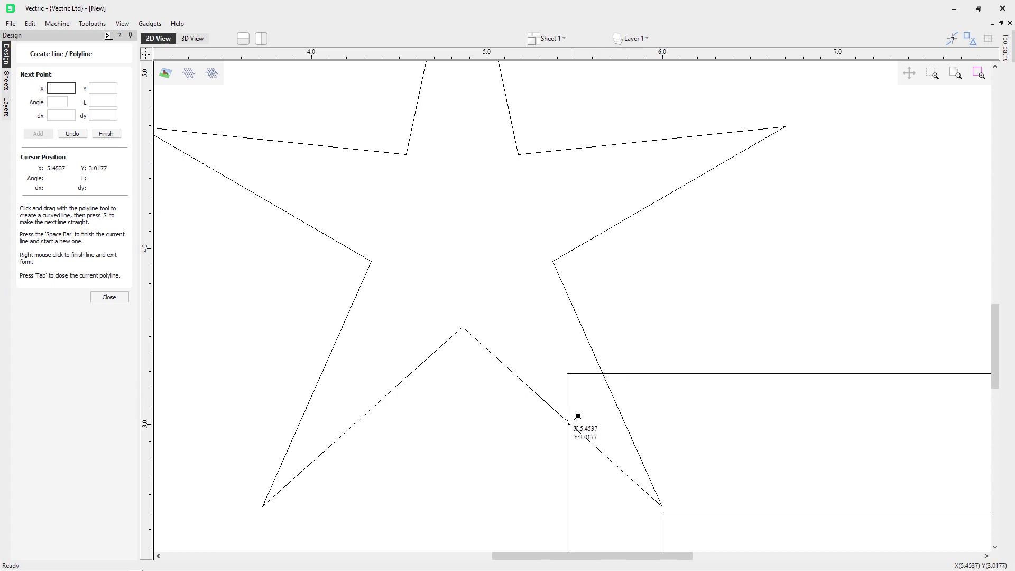
pyautogui.scroll(-4, 566, 421)
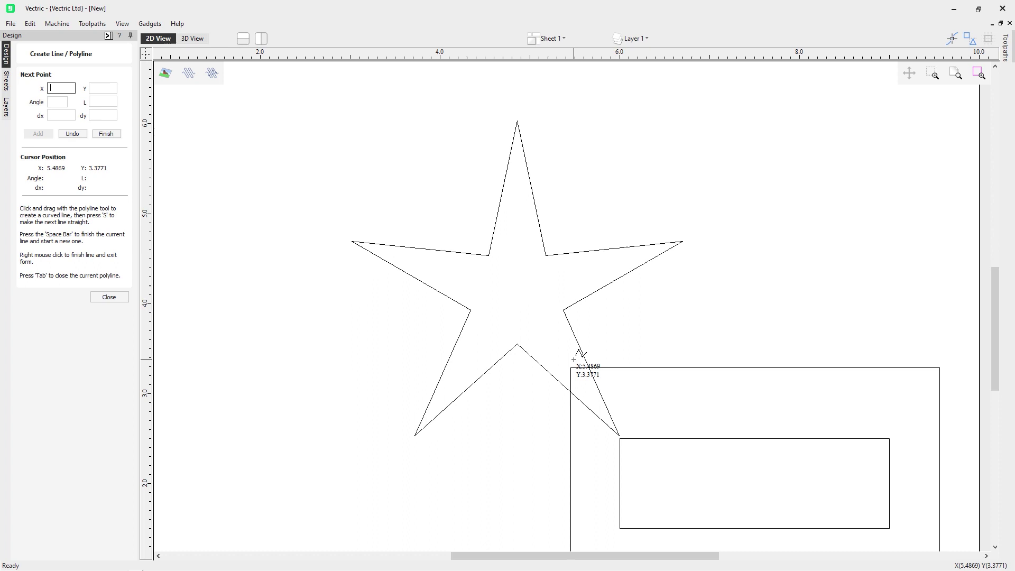
pyautogui.scroll(1, 583, 280)
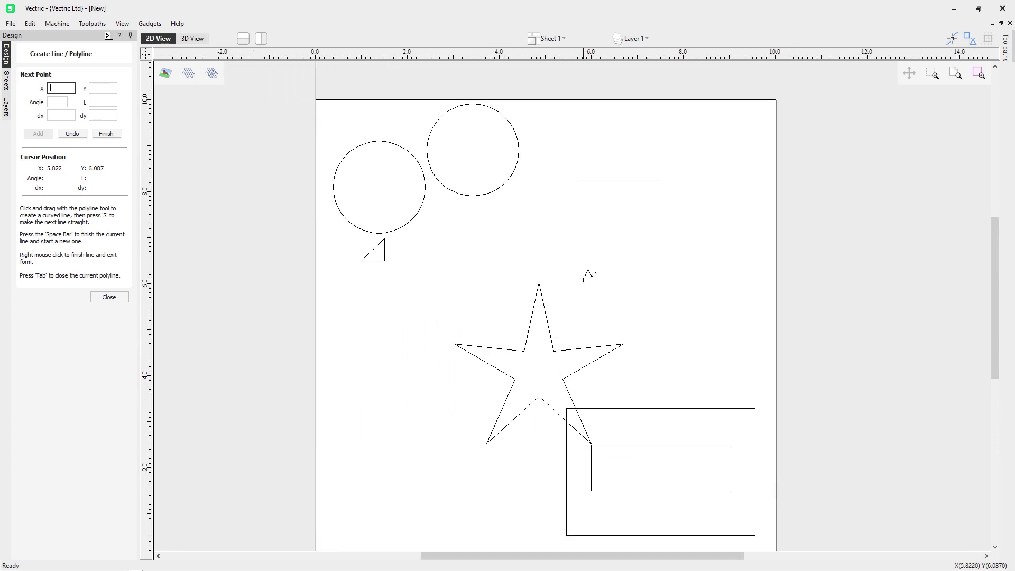
# Draw a closed polyline from the leftmost circle's center through the second circle, the horizontal line's left end and the star's top point
pyautogui.click(379, 186)
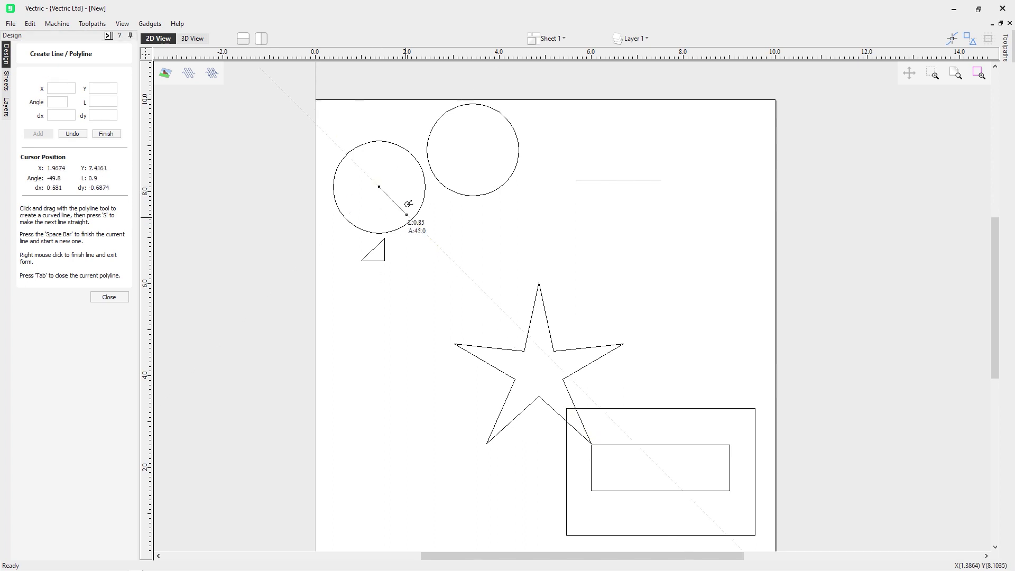
pyautogui.click(458, 106)
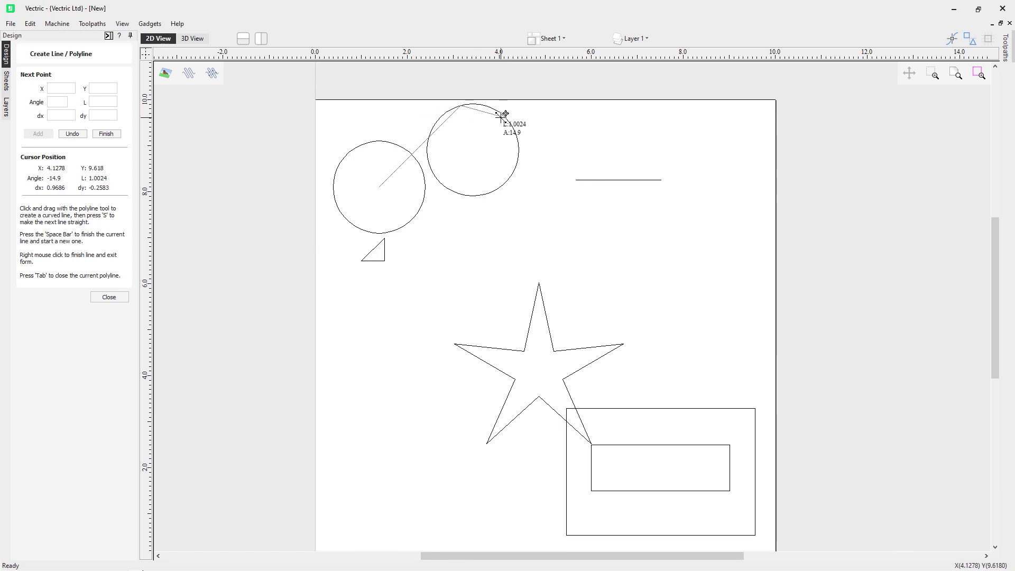
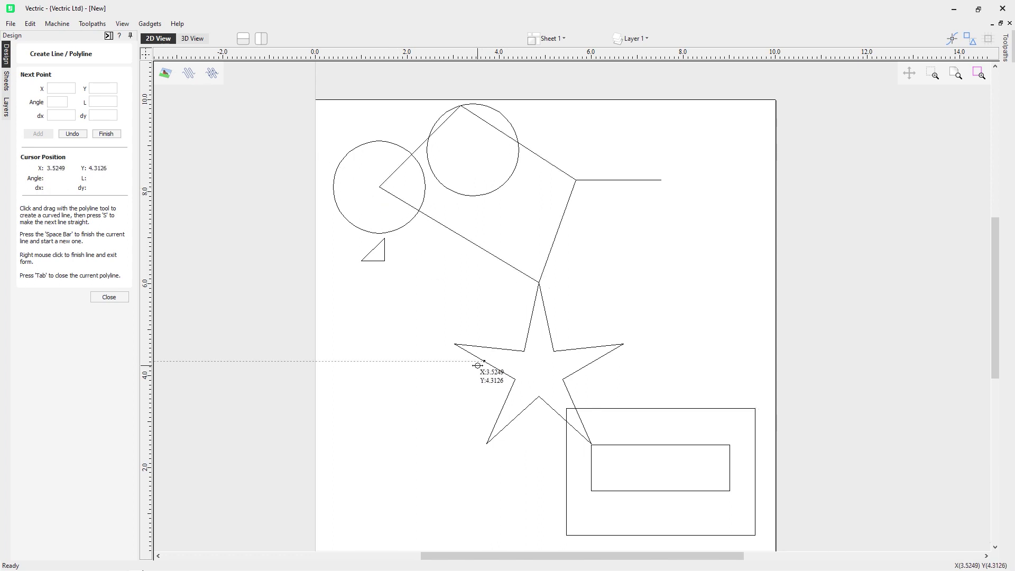
pyautogui.rightClick(464, 269)
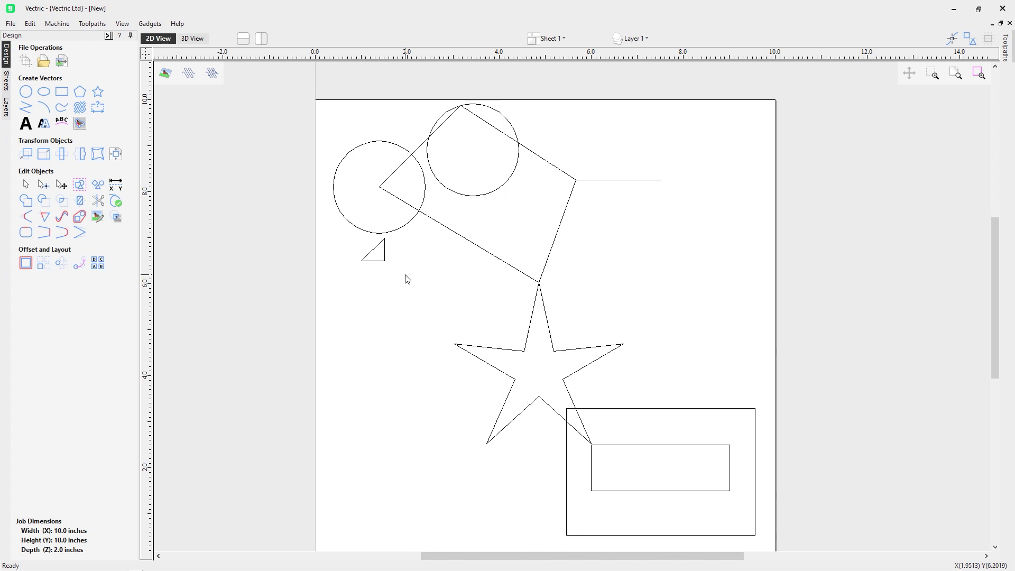
# Delete the four-sided polyline that connects the circles, the horizontal line and the star
pyautogui.click(500, 260)
pyautogui.press('Delete')
pyautogui.click(955, 76)
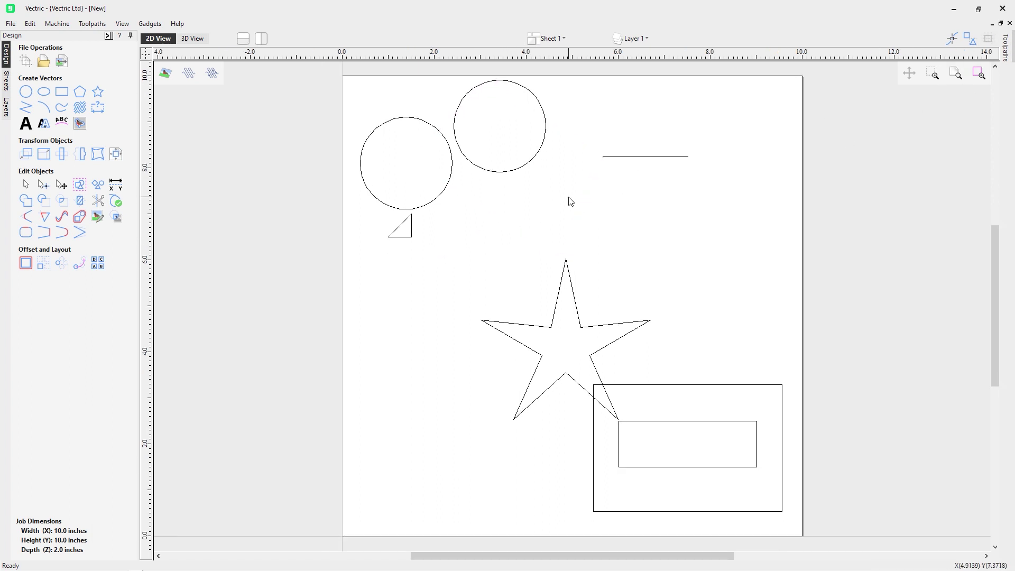
# Enable Object Bounds under Smart Snapping in the Snapping Options
pyautogui.click(30, 24)
pyautogui.click(79, 201)
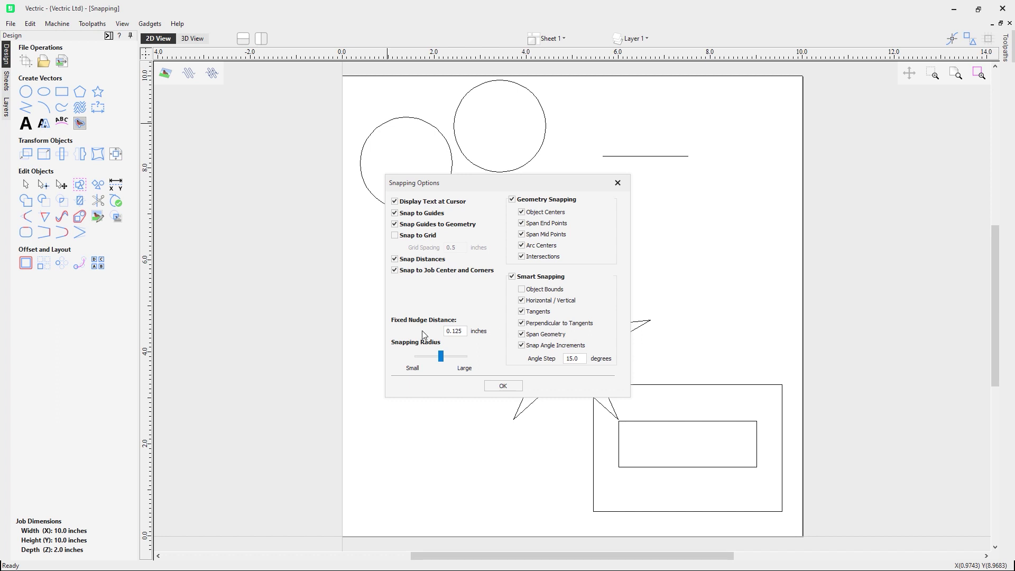
pyautogui.click(576, 294)
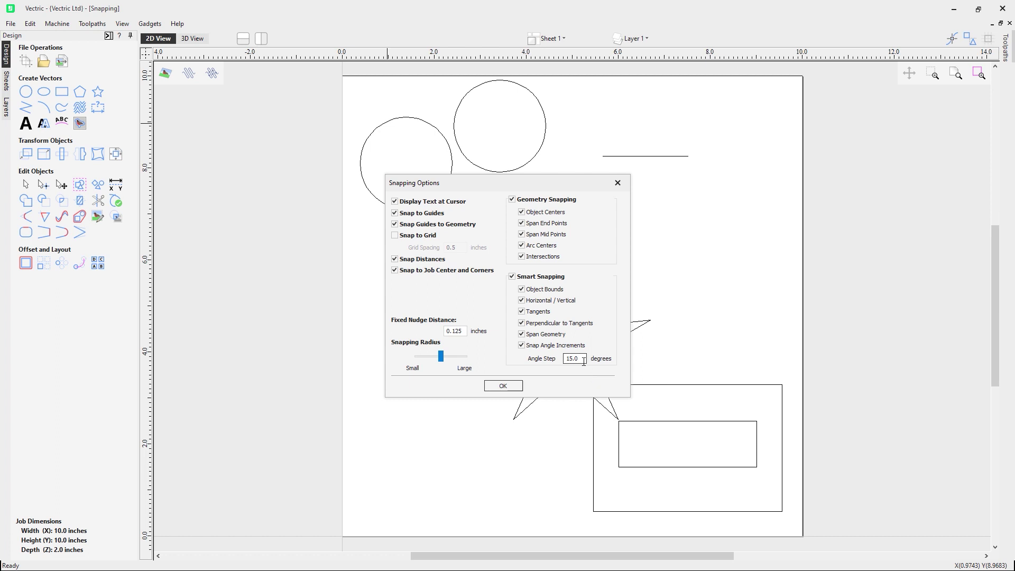
pyautogui.click(511, 385)
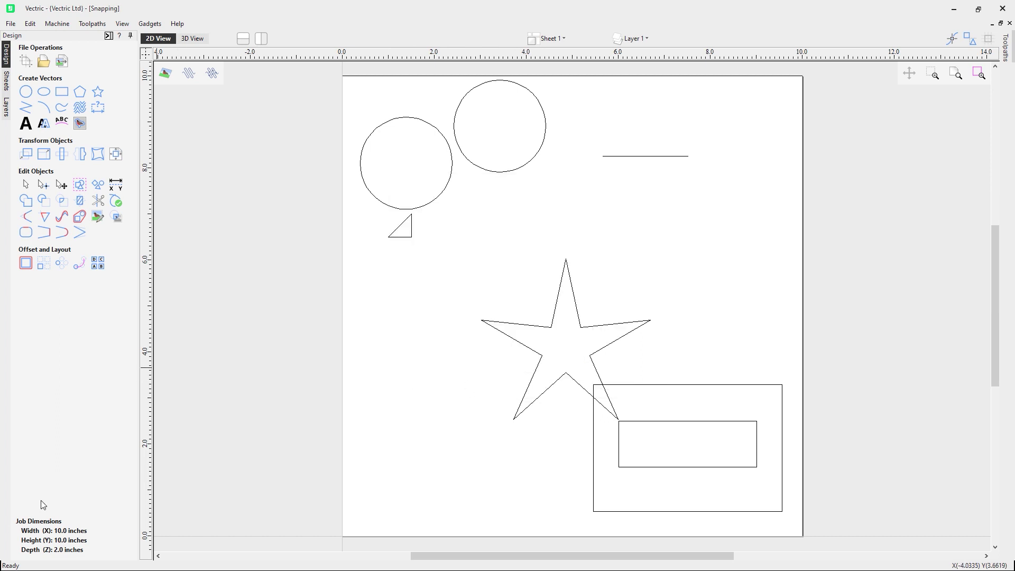
# Move the upper circle down and right so its center sits at about X 4.14, Y 7.33, and deselect it
pyautogui.click(528, 164)
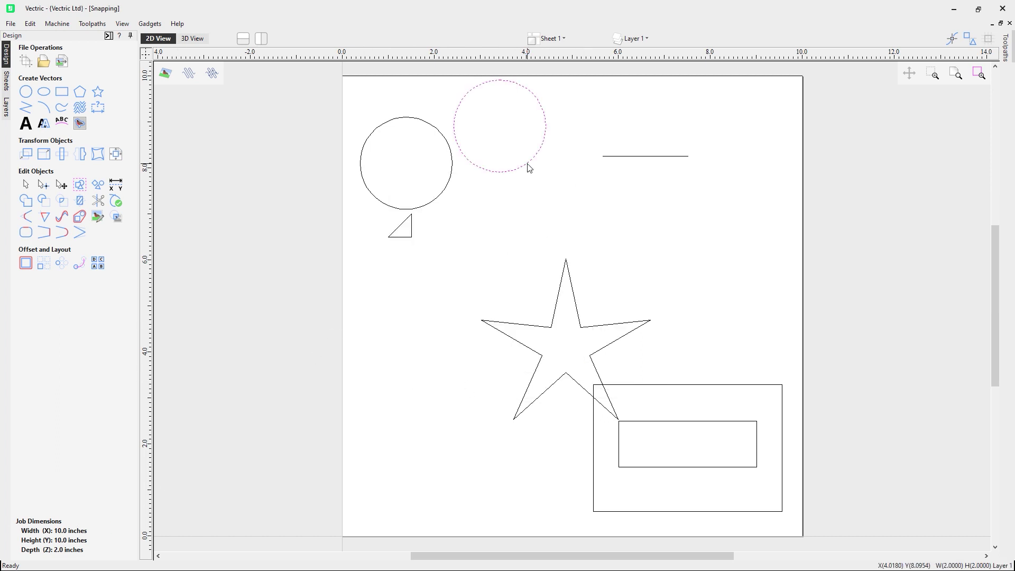
pyautogui.click(528, 164)
pyautogui.moveTo(500, 125); pyautogui.dragTo(532, 199)
pyautogui.click(172, 148)
# Draw an open polyline from the right circle's top point straight up, down to its upper-left edge, and about 0.75 inches toward the left circle
pyautogui.click(33, 110)
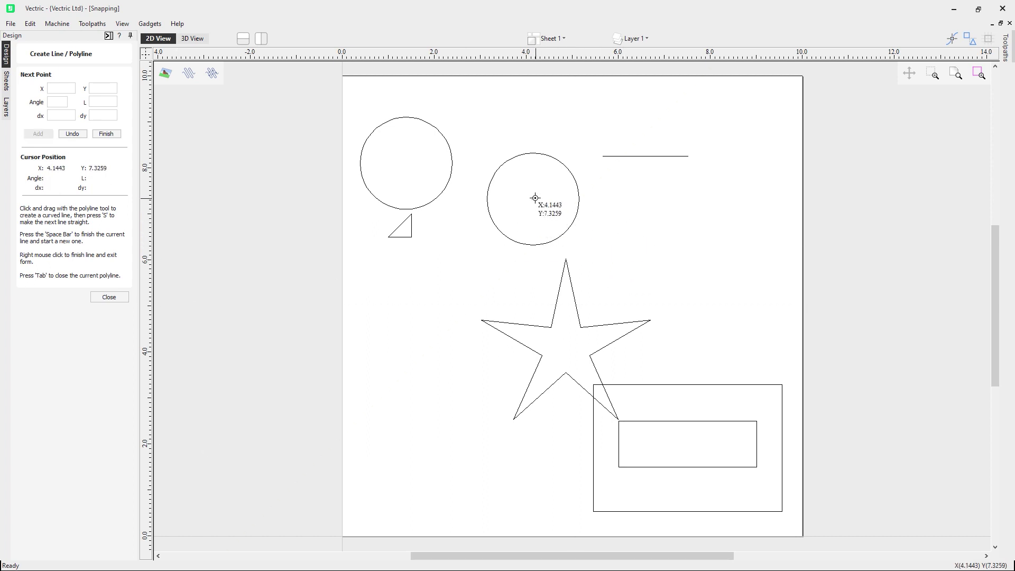
pyautogui.click(533, 153)
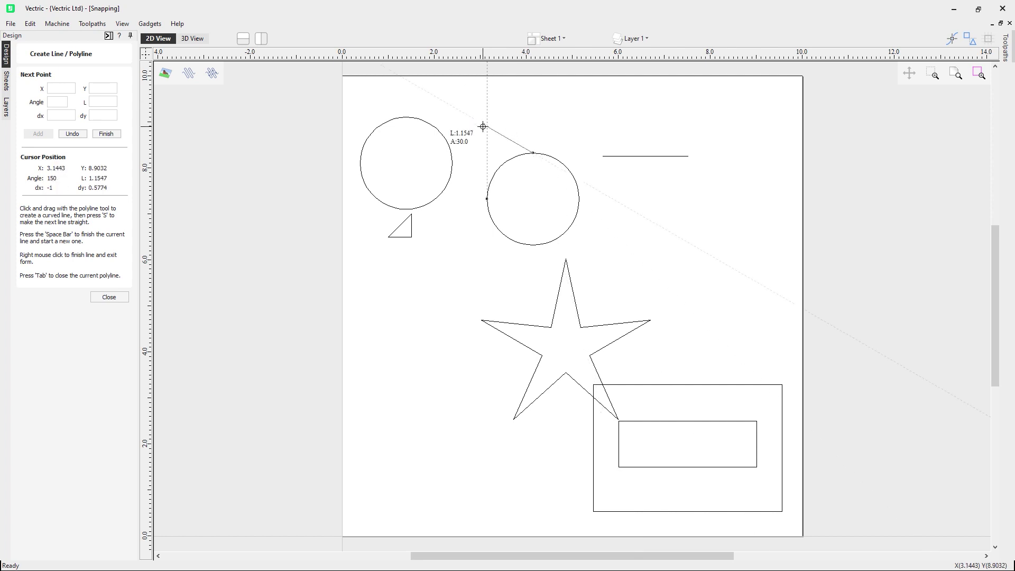
pyautogui.click(532, 102)
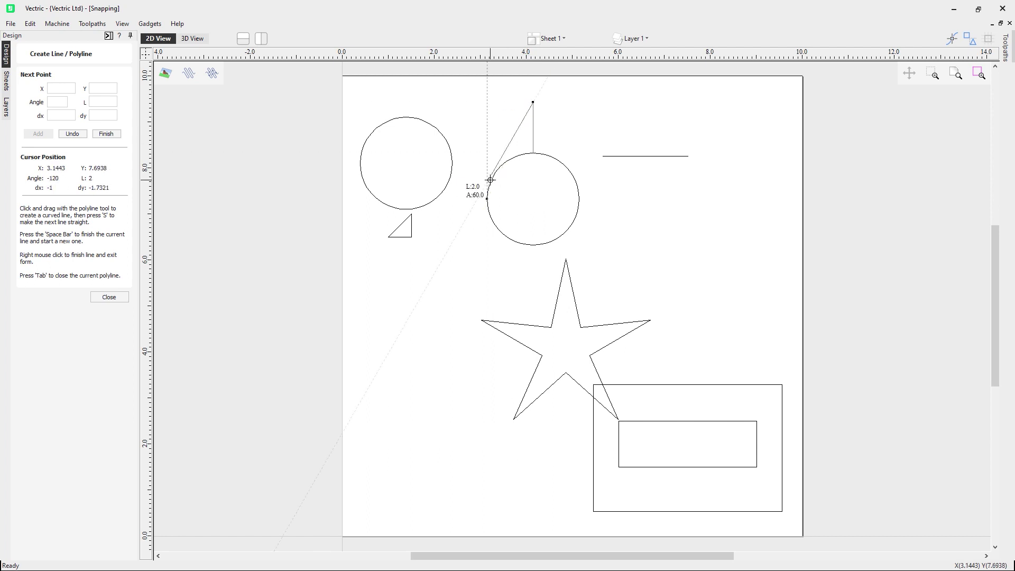
pyautogui.click(492, 181)
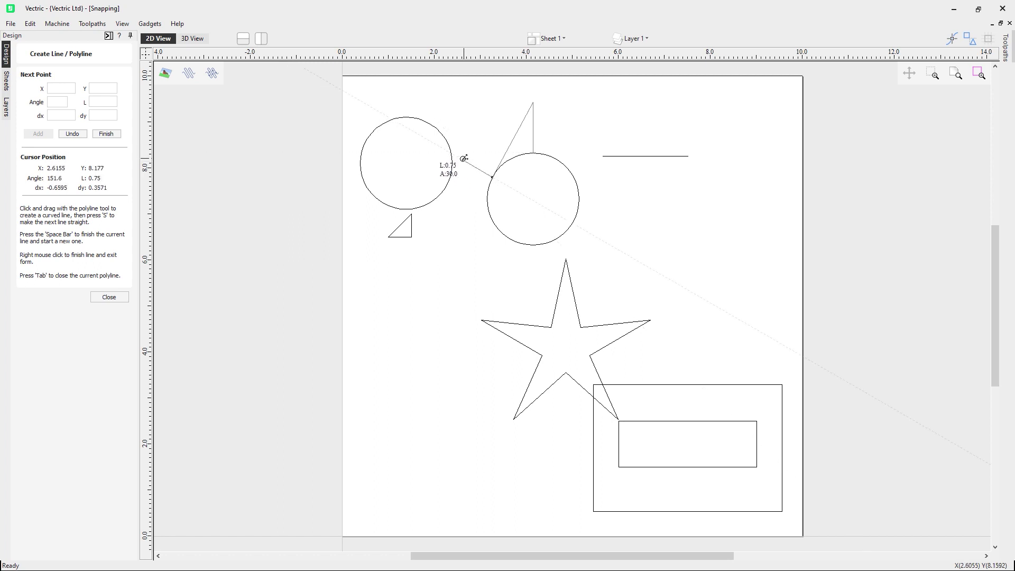
pyautogui.click(461, 159)
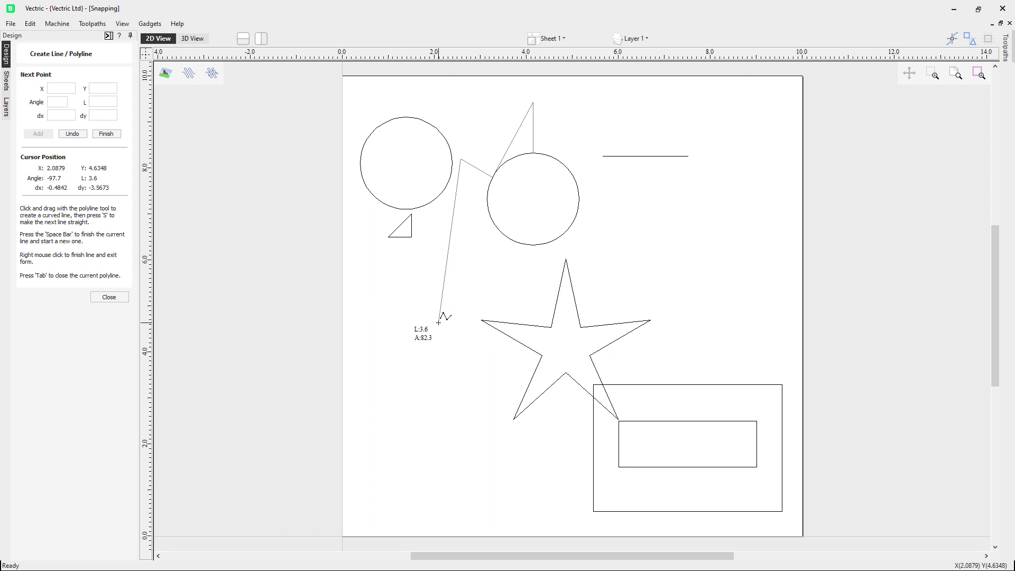
pyautogui.press('space')
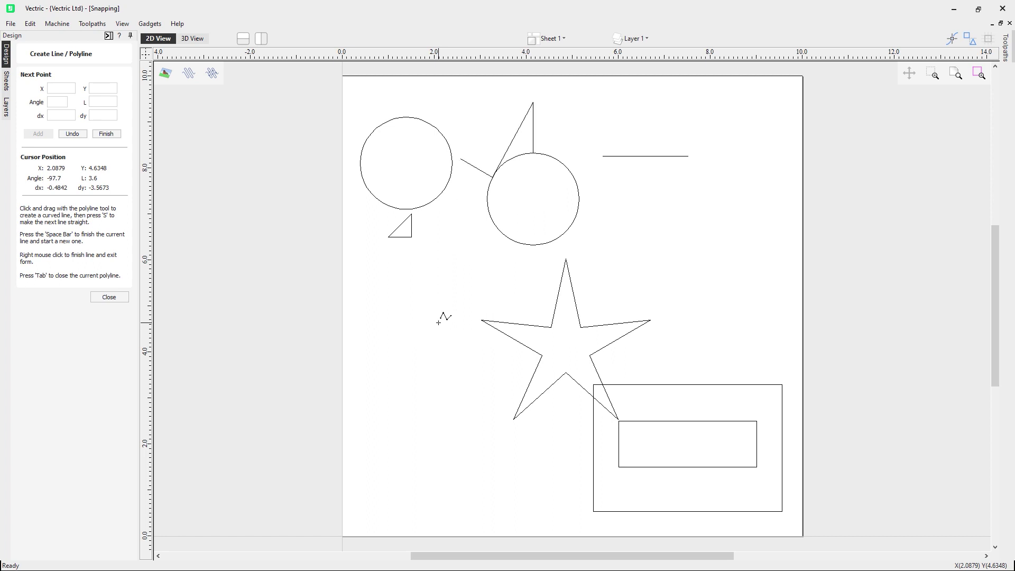
# Draw an open two-segment polyline midway between the two rectangles, running down their right side and along their bottom side
pyautogui.click(769, 402)
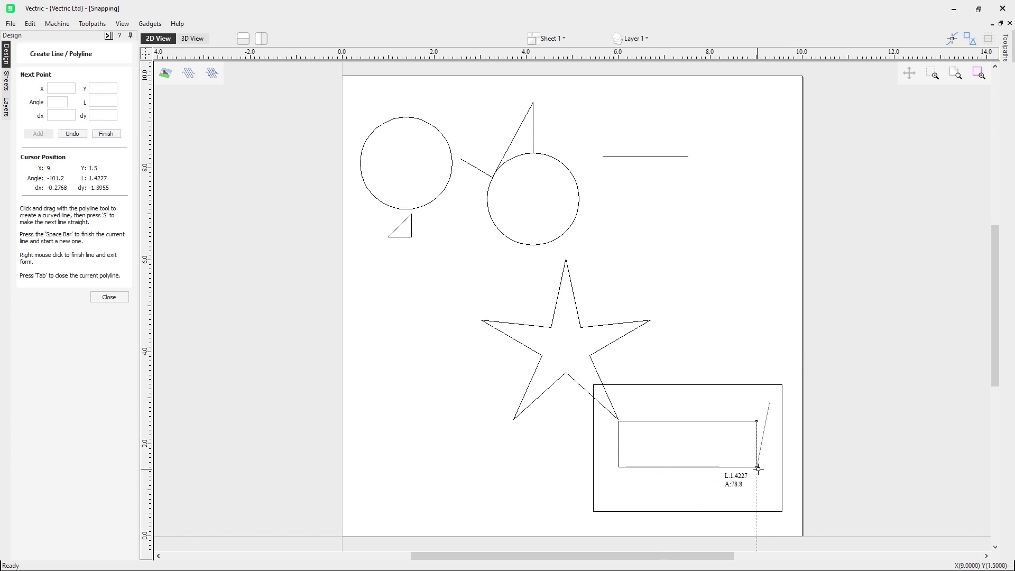
pyautogui.click(769, 489)
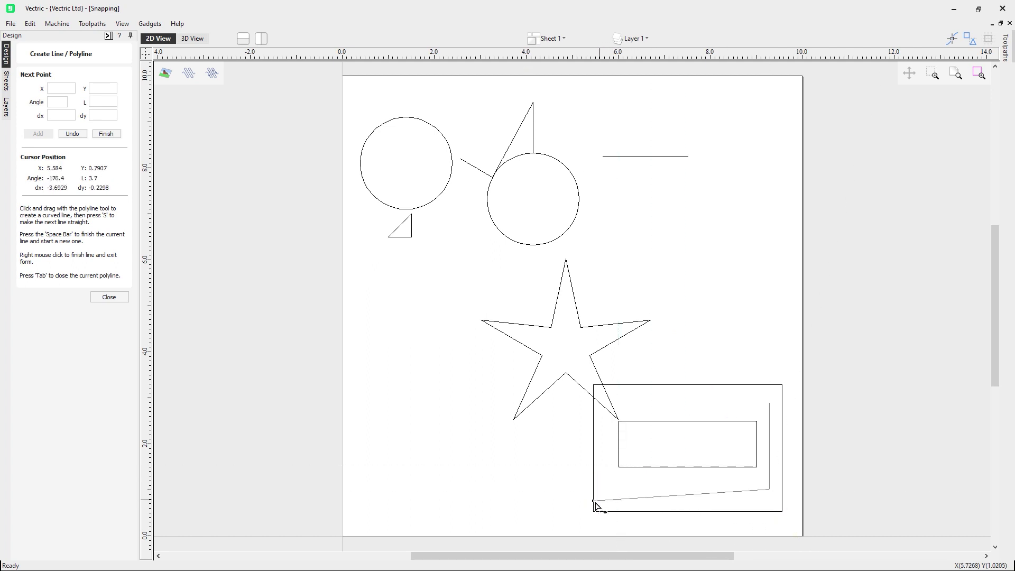
pyautogui.click(608, 488)
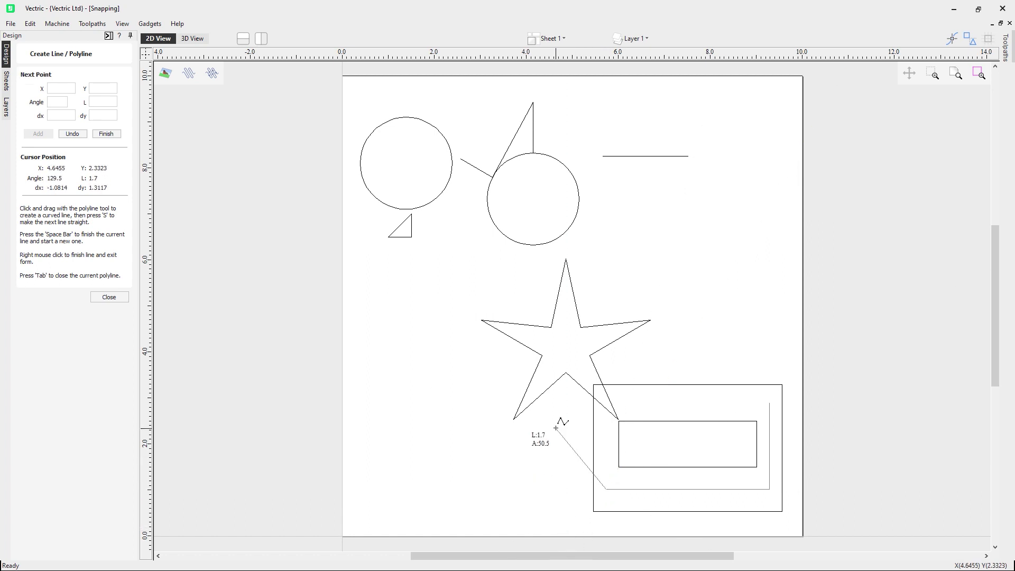
pyautogui.rightClick(554, 391)
# Move the star left and slightly down, clear of the rectangles, with its center below the left end of the upper polyline
pyautogui.click(557, 382)
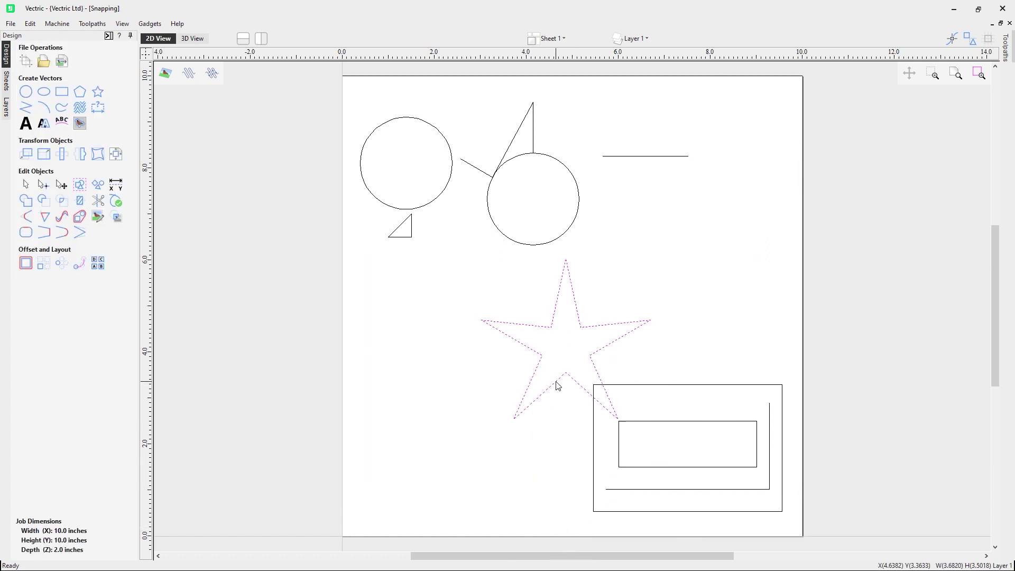
pyautogui.click(546, 343)
pyautogui.moveTo(569, 336); pyautogui.dragTo(461, 349)
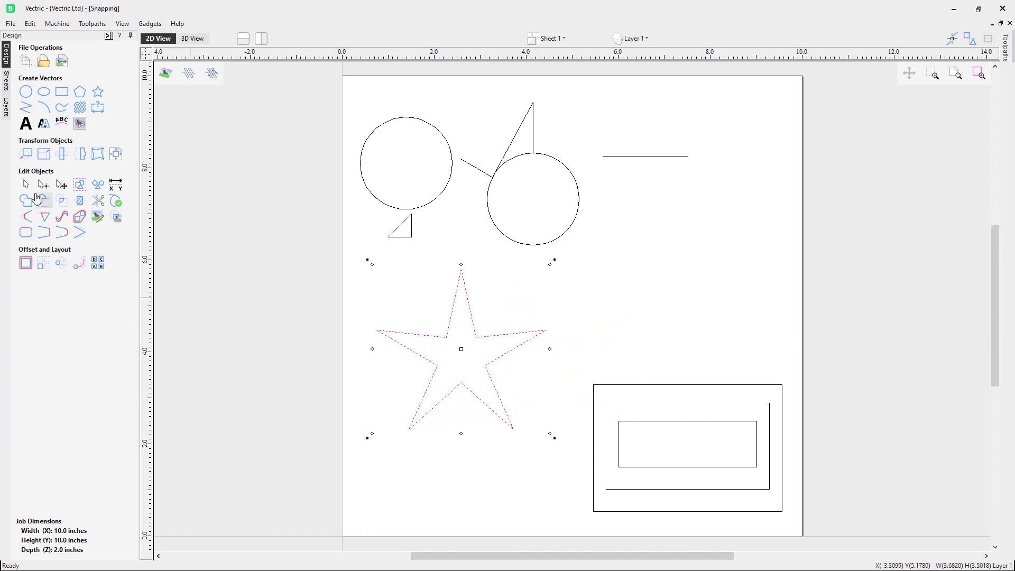
# Draw a polyline from the L-shaped line's lower-left end up and across to its upper-right end, completing the middle rectangle
pyautogui.click(25, 107)
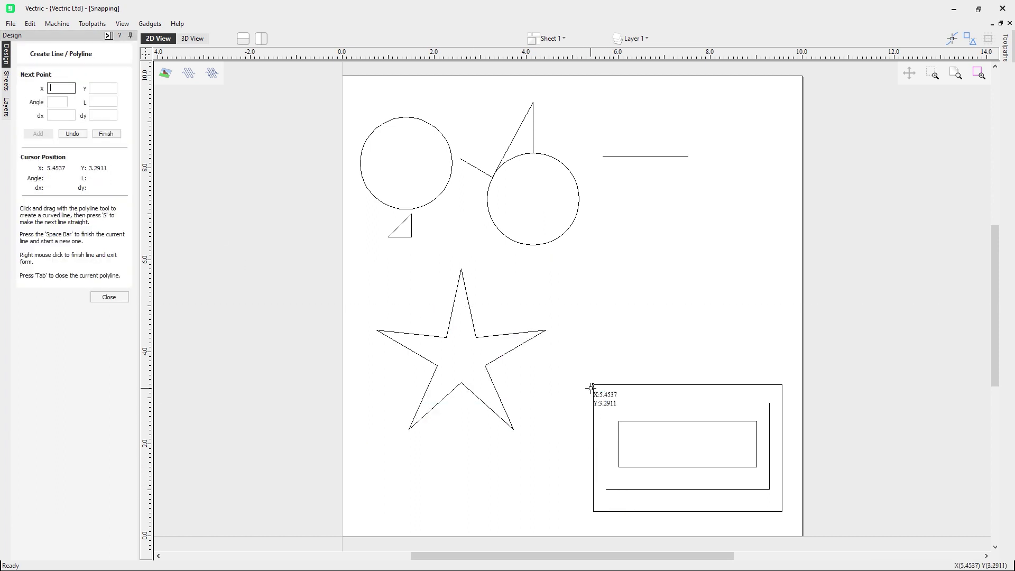
pyautogui.click(605, 488)
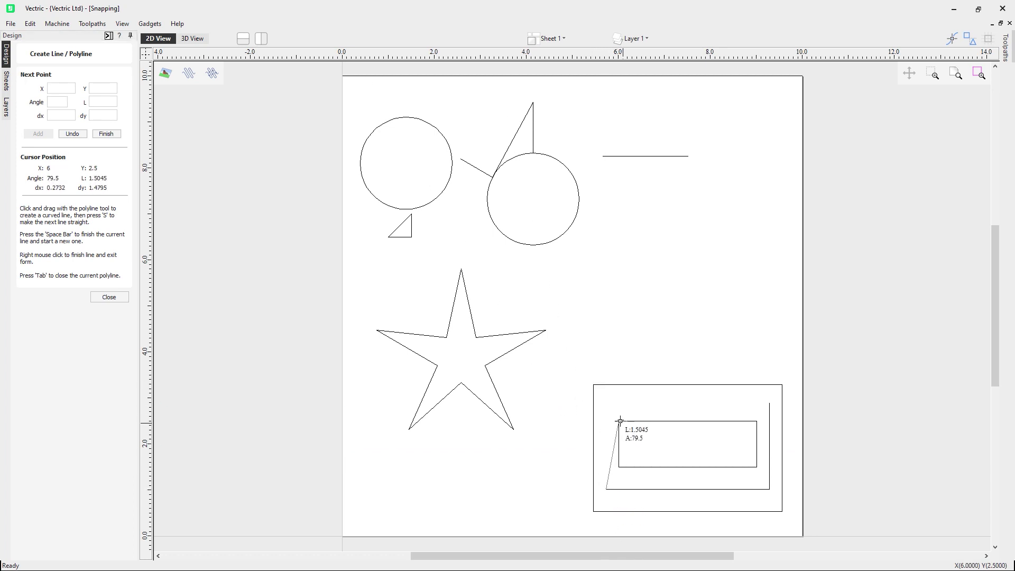
pyautogui.click(605, 403)
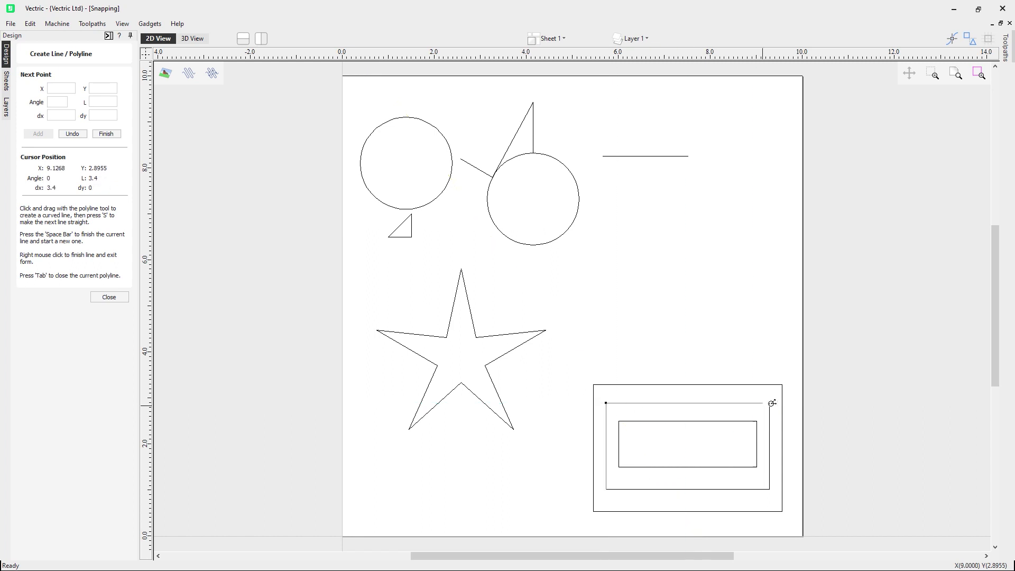
pyautogui.click(769, 403)
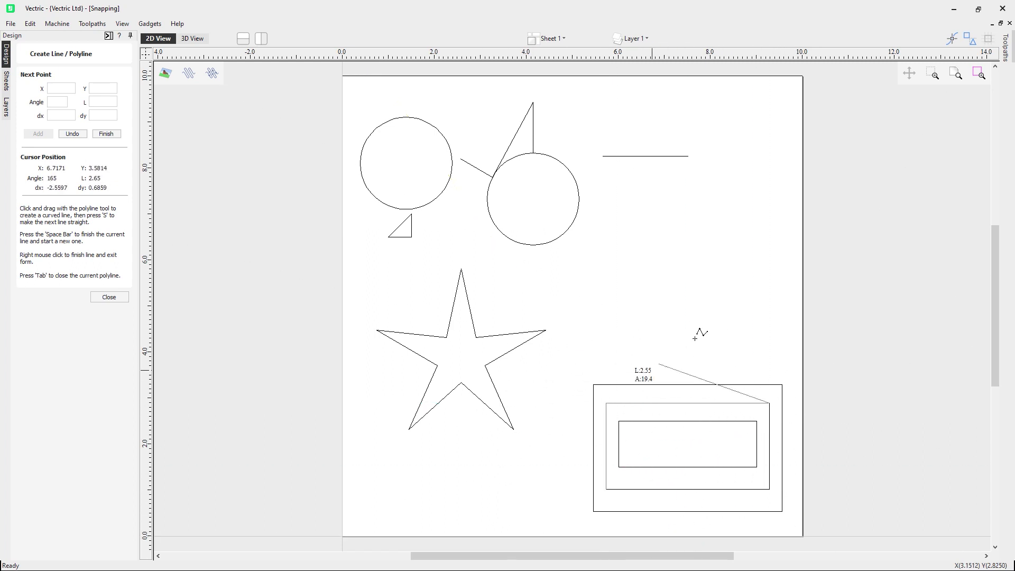
pyautogui.press('space')
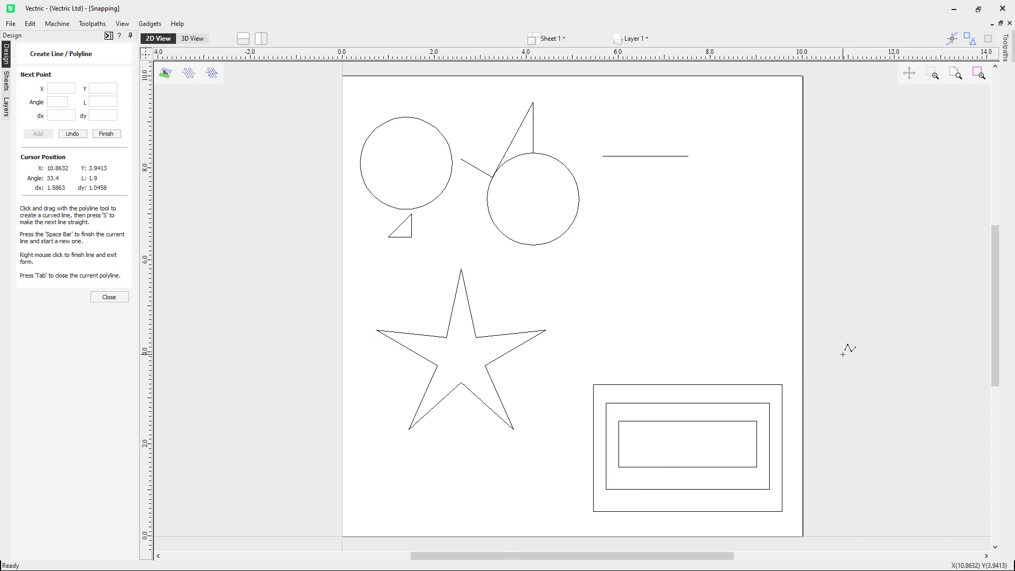